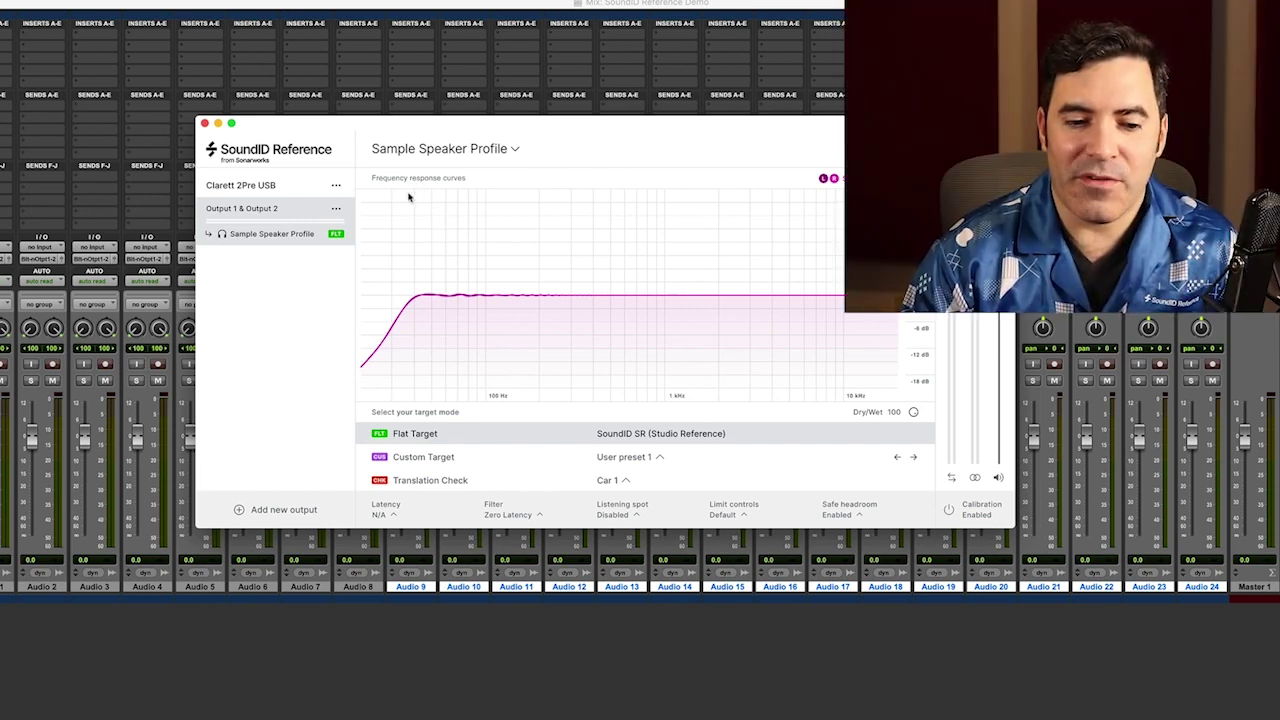
Preview the Custom Target and Translation Check modes, and return to Flat Target.
left_click(453, 460)
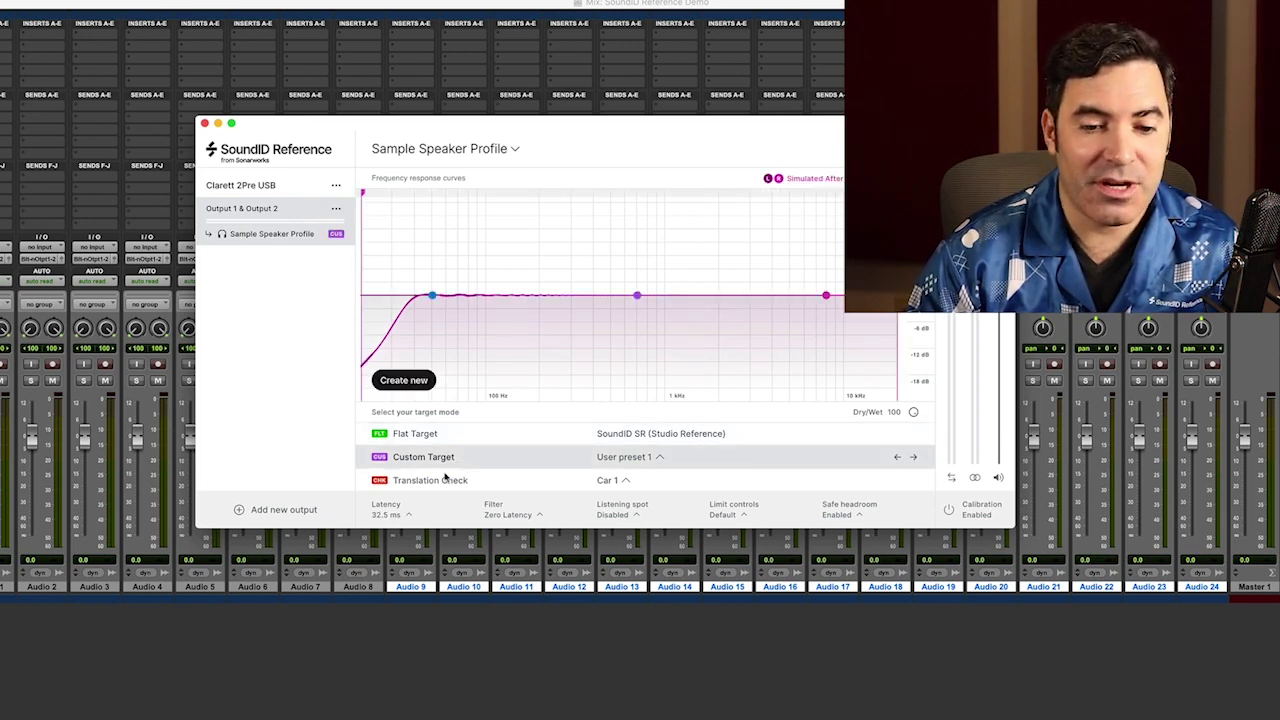
left_click(446, 482)
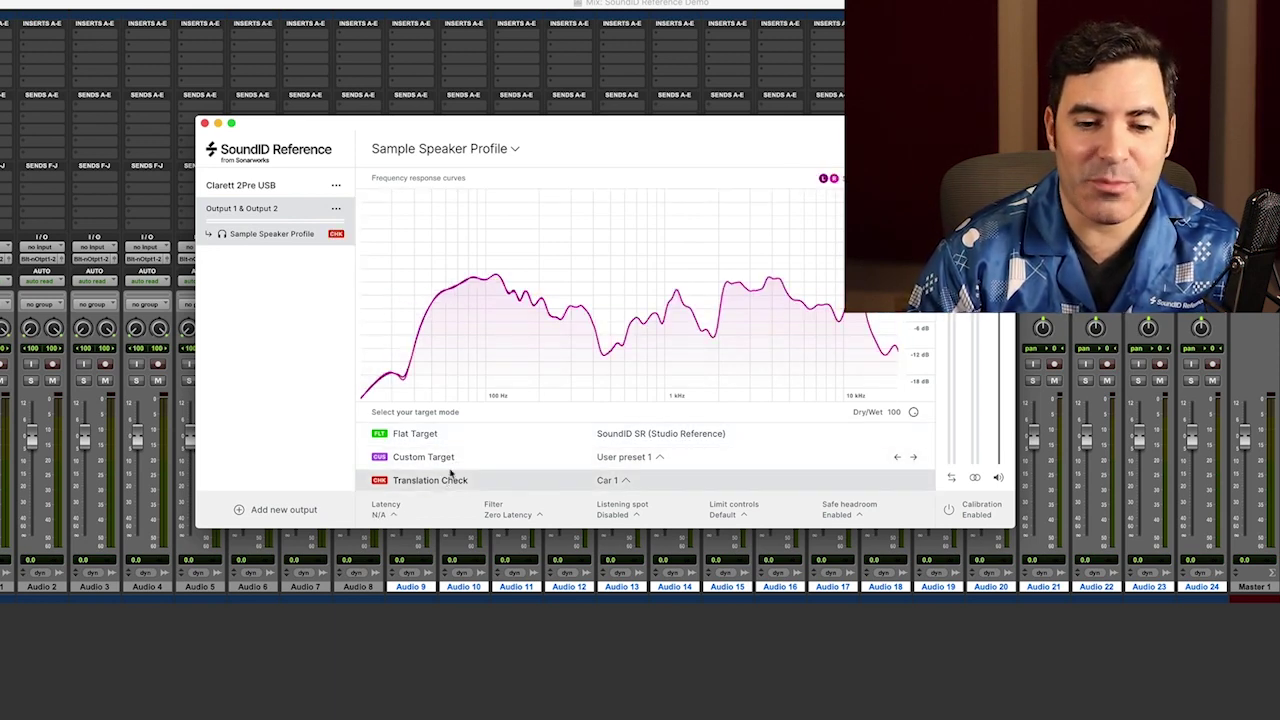
left_click(439, 441)
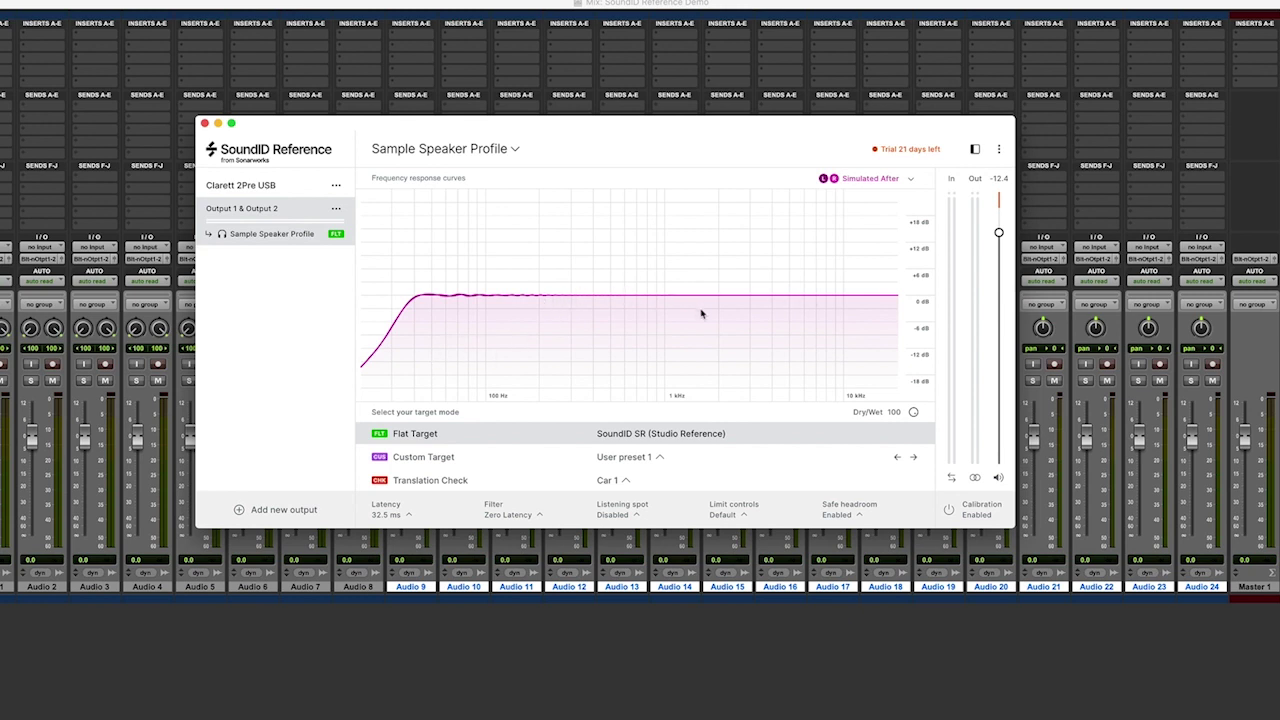
Show the Before frequency curve on its own, and add the Simulated After curve back for comparison.
left_click(912, 181)
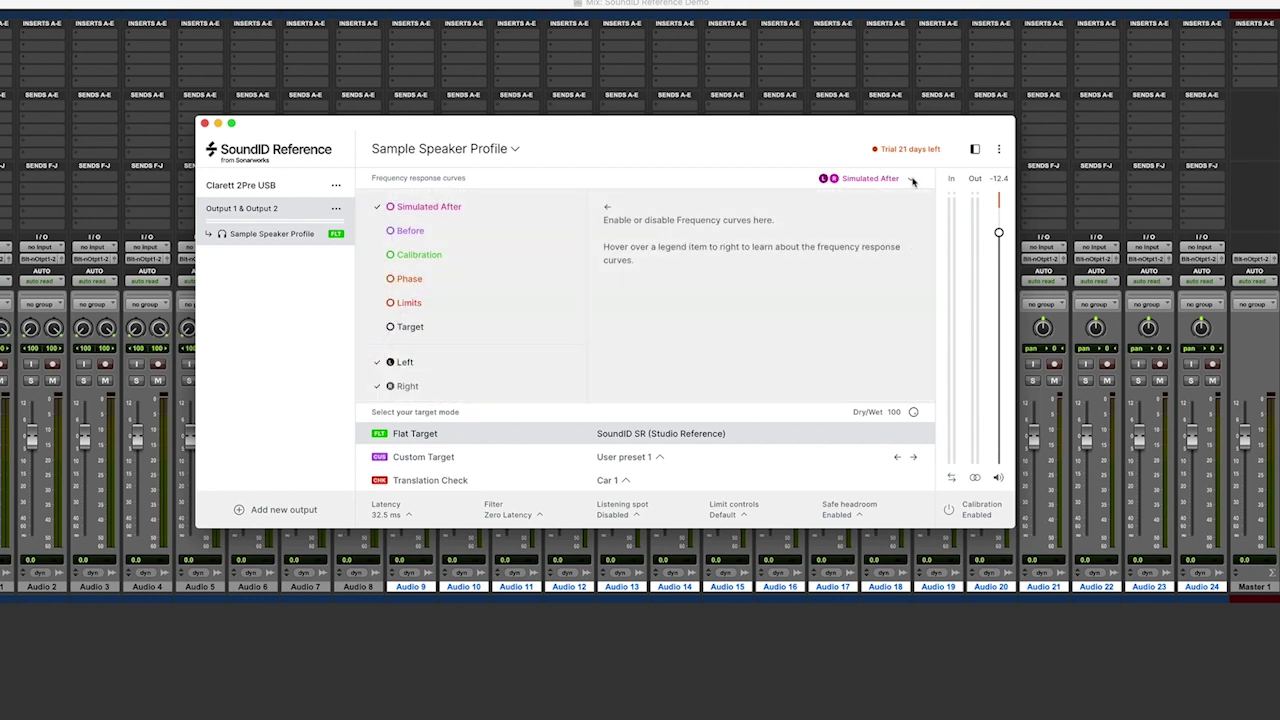
left_click(397, 232)
left_click(396, 207)
left_click(563, 177)
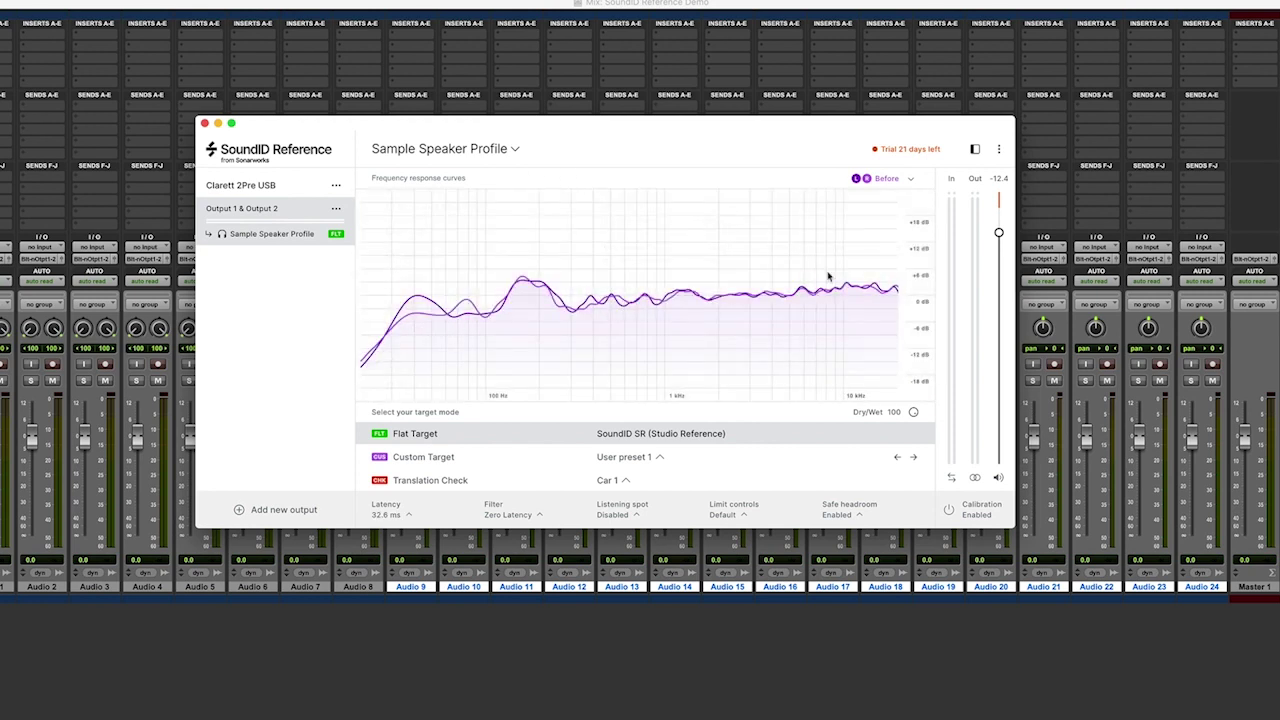
left_click(910, 180)
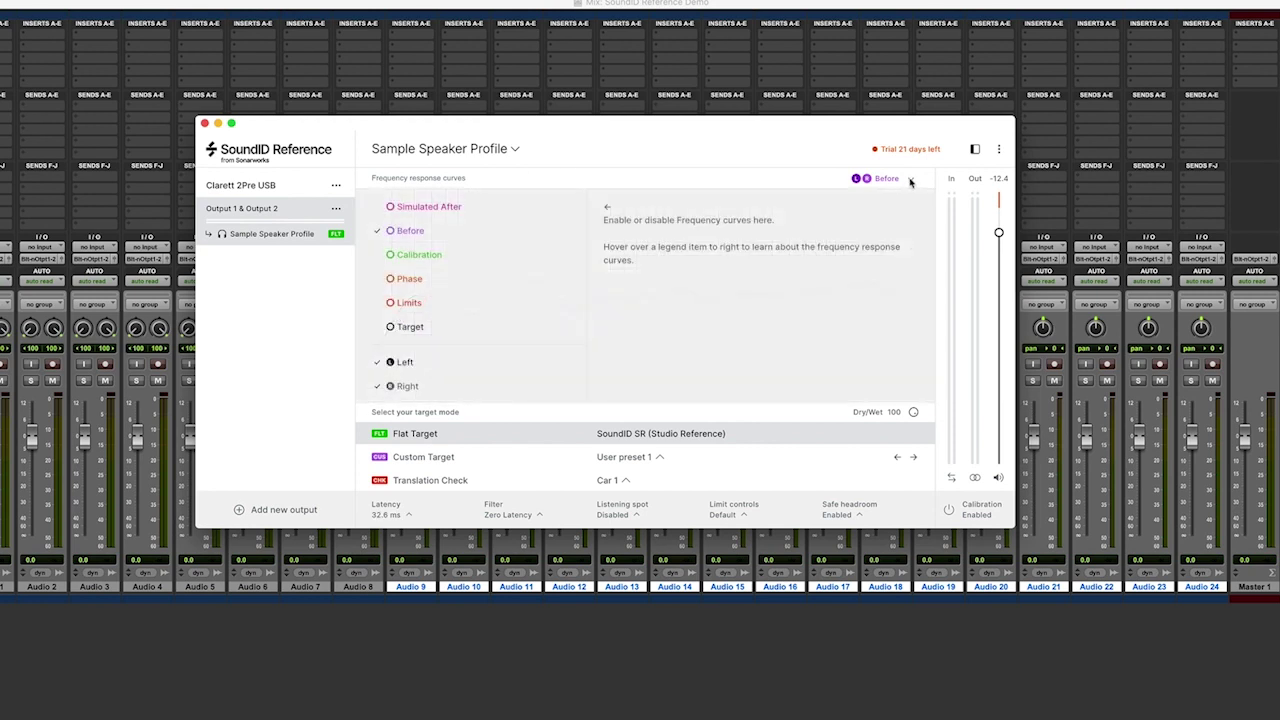
left_click(393, 208)
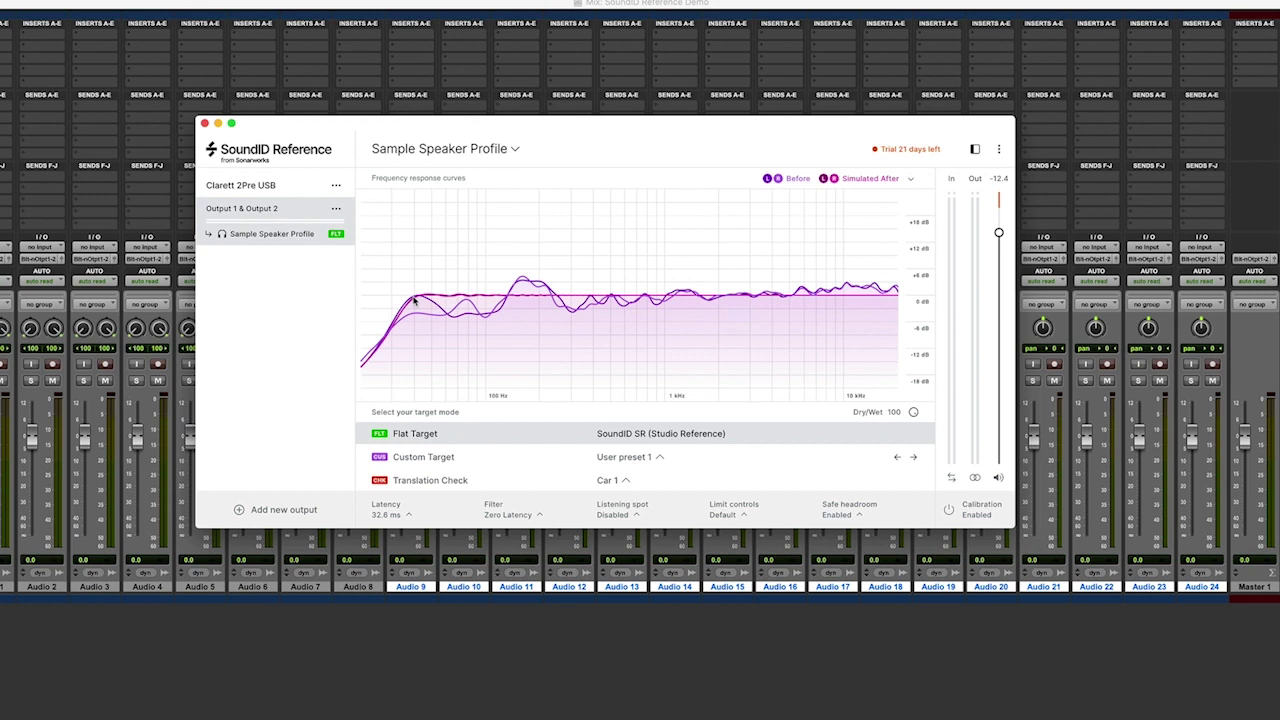
Switch to the Custom Target mode and lower the 700 Hz bell filter to about -2.87 dB.
left_click(451, 461)
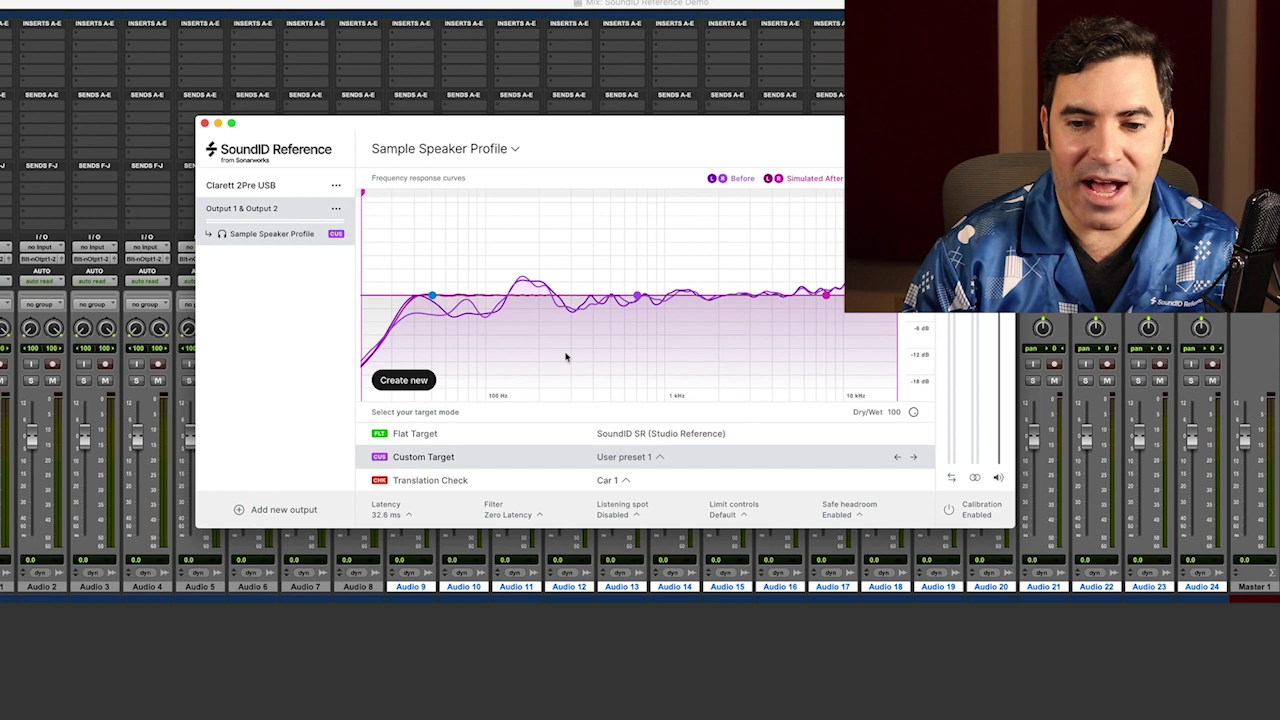
left_click(634, 294)
mouse_move(634, 294)
left_mouse_down()
mouse_move(594, 249)
mouse_move(531, 229)
mouse_move(548, 234)
mouse_move(598, 322)
mouse_move(637, 307)
left_mouse_up()
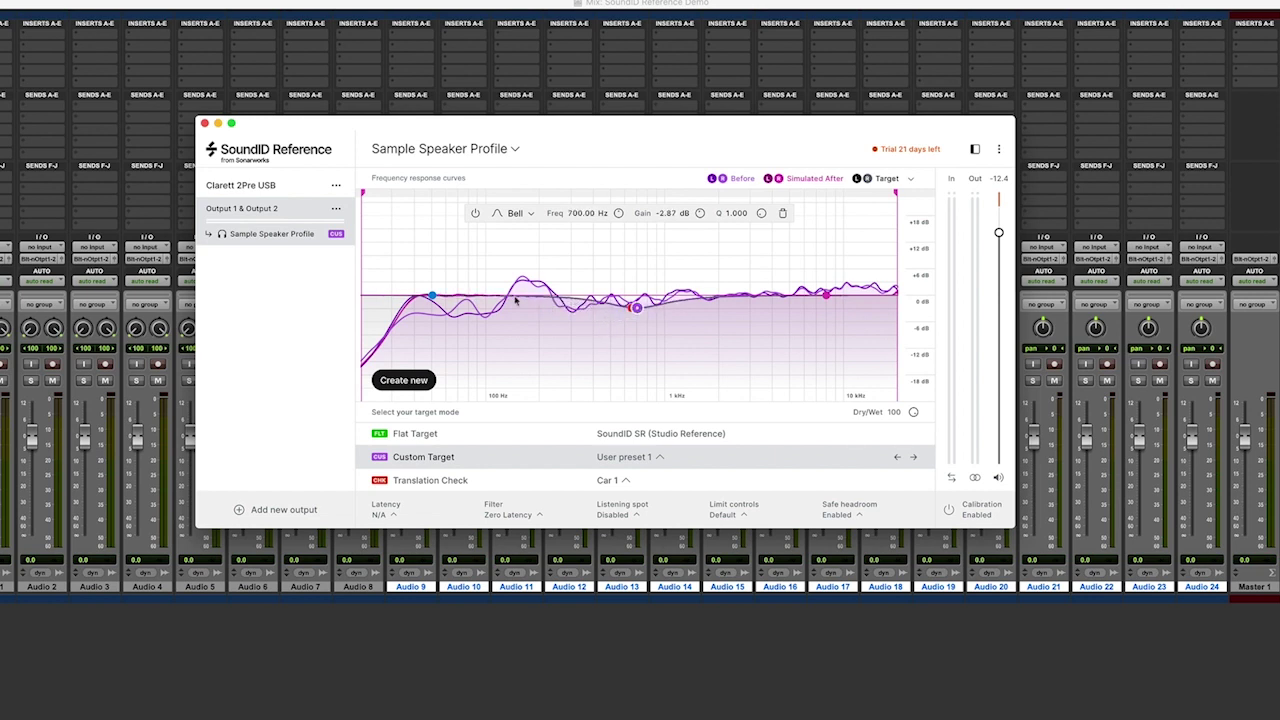
Boost the low-frequency filter, cut the high shelf to about -7.85 dB at 5624.8 Hz, and change its filter type to Bell.
left_click_drag(432, 296, 500, 272)
left_click_drag(826, 296, 797, 336)
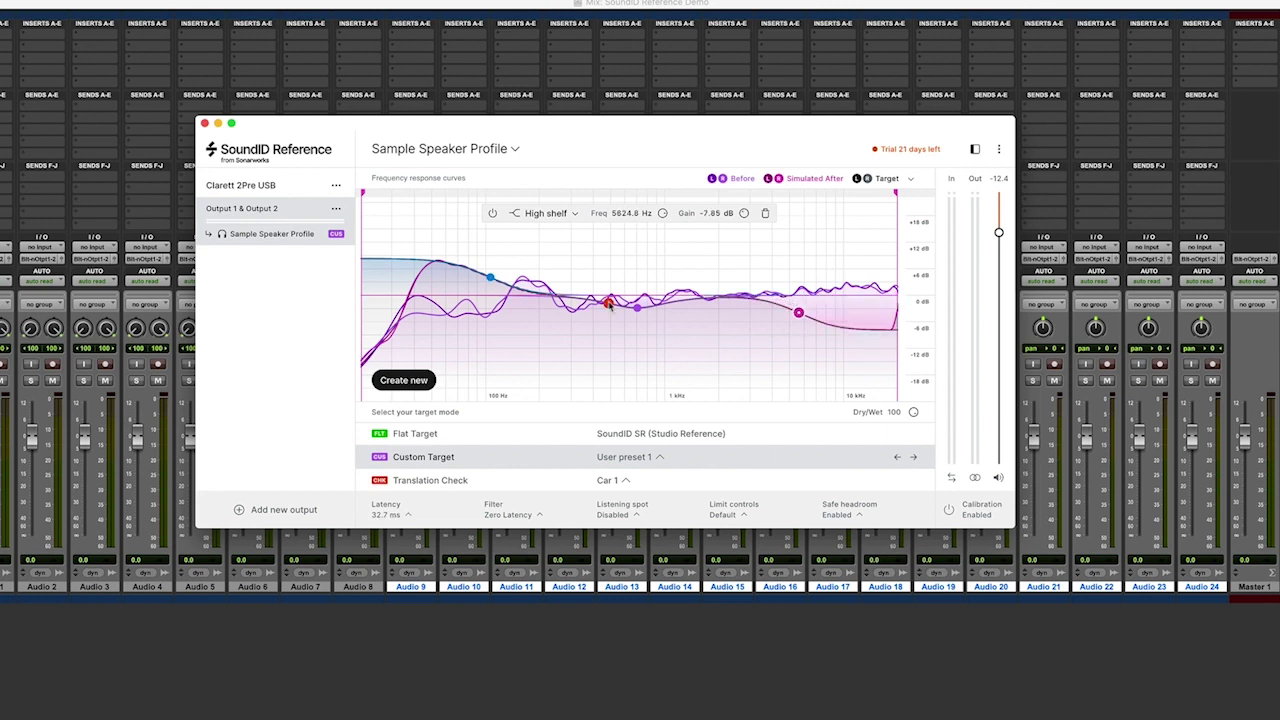
left_click(574, 215)
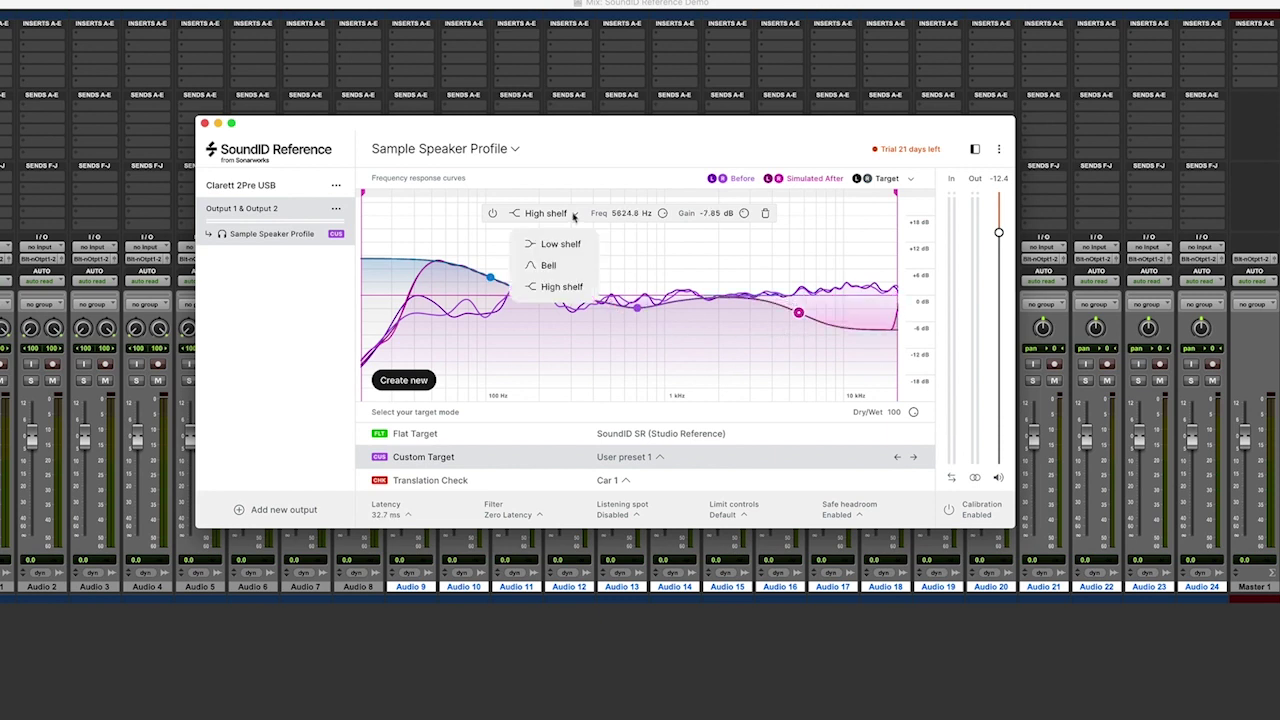
left_click(550, 266)
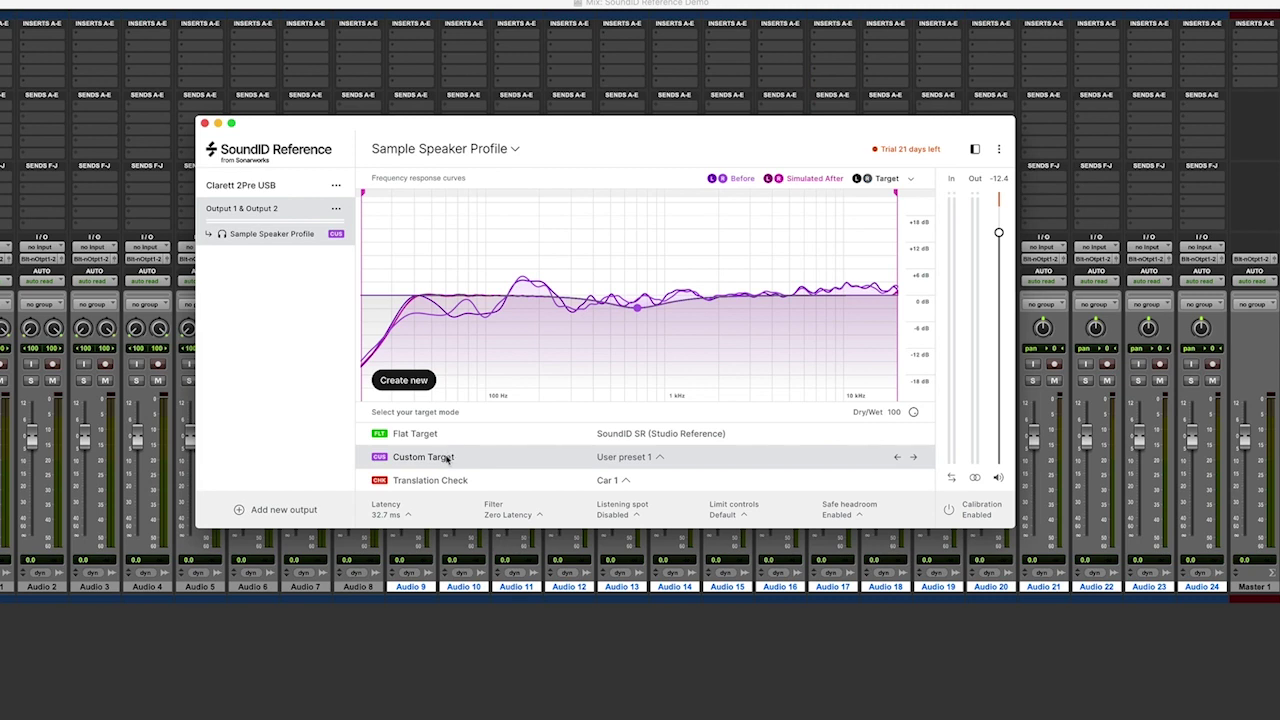
Limit the calibration range to about 70.7 Hz–7640.5 Hz, and restore it to 20 Hz–20000 Hz.
left_click_drag(896, 192, 820, 193)
left_click_drag(362, 191, 460, 193)
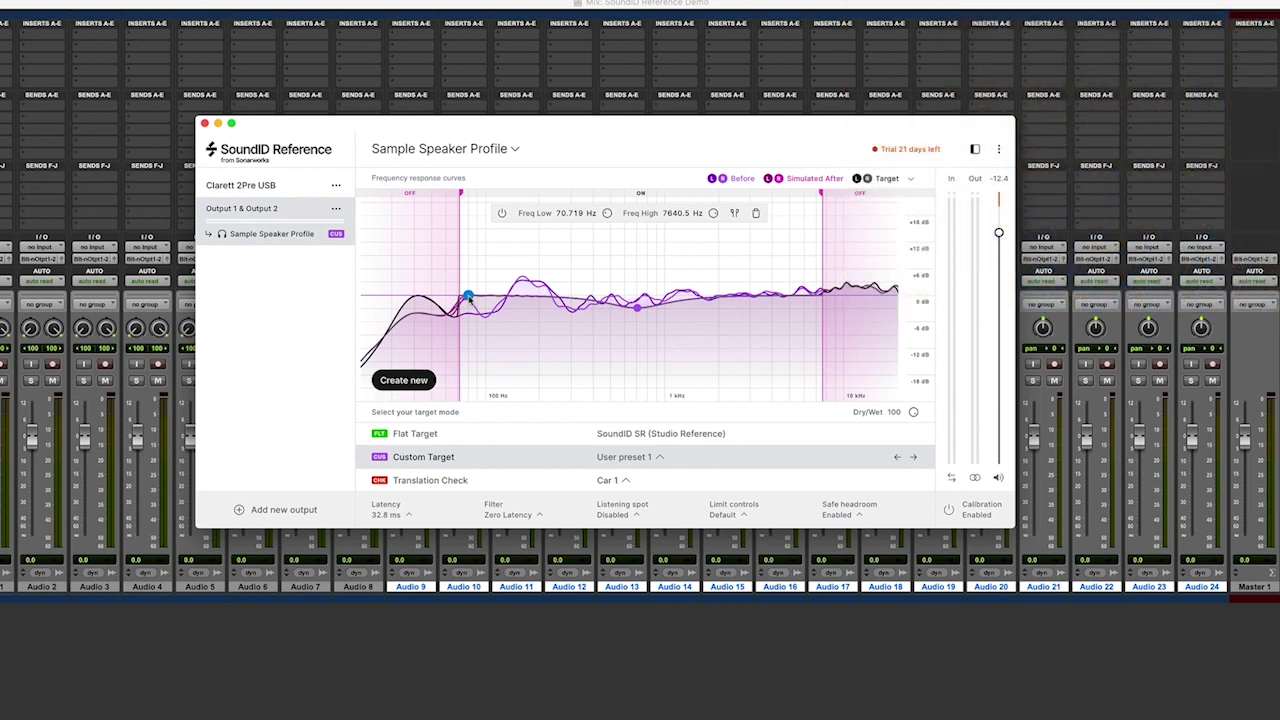
left_click_drag(461, 194, 362, 194)
left_click_drag(822, 191, 898, 191)
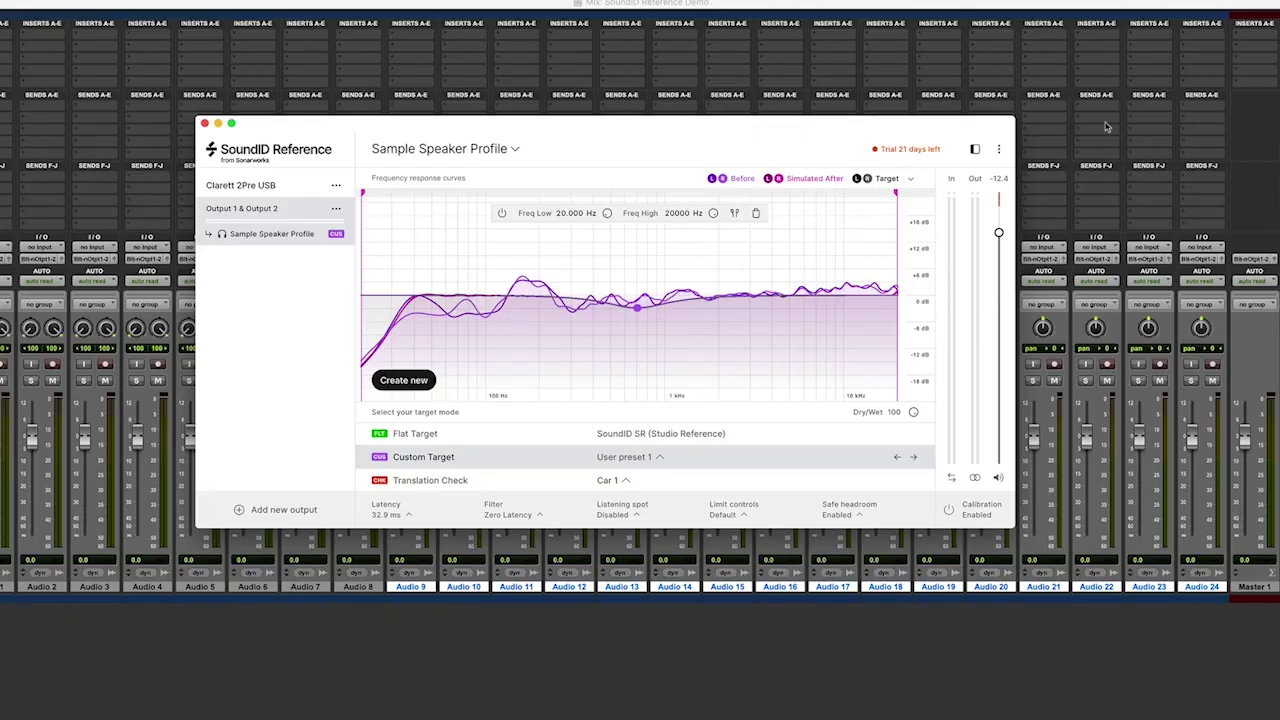
Restrict calibration to the low end by reducing the upper frequency limit to about 265.56 Hz and further to about 106.82 Hz.
mouse_move(893, 192)
left_mouse_down()
mouse_move(646, 192)
mouse_move(561, 236)
left_mouse_up()
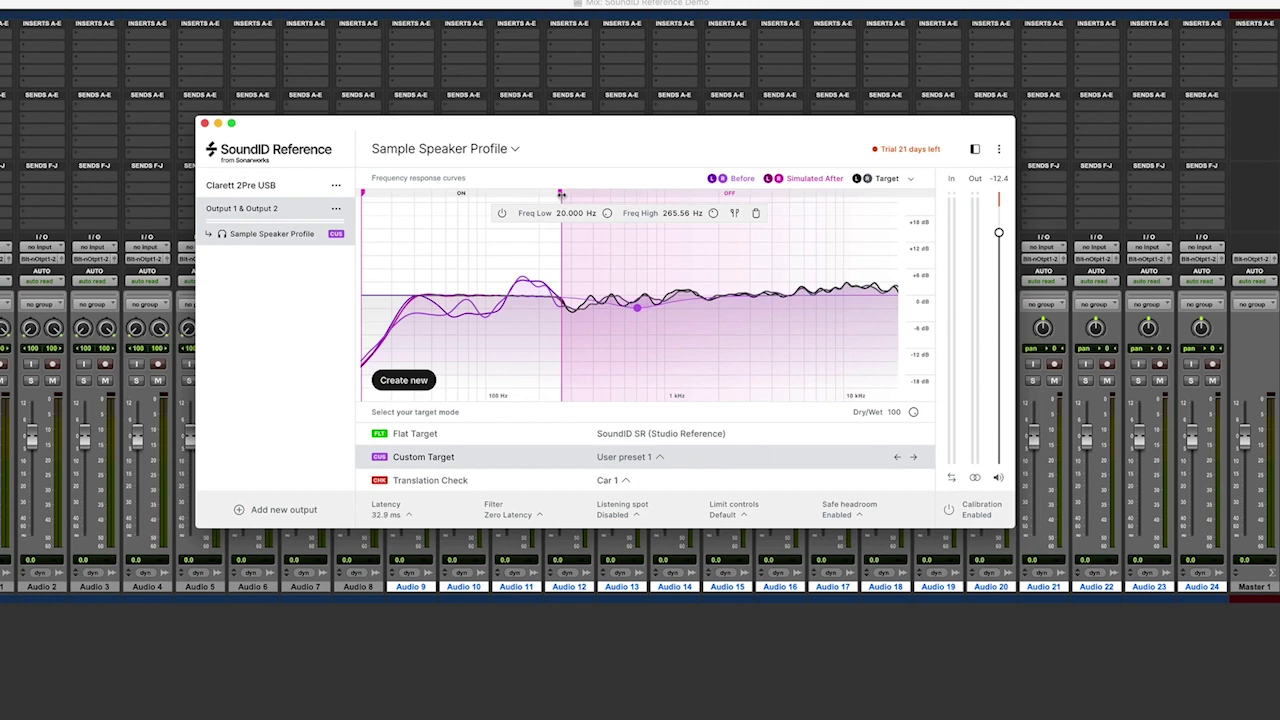
left_click_drag(561, 195, 490, 195)
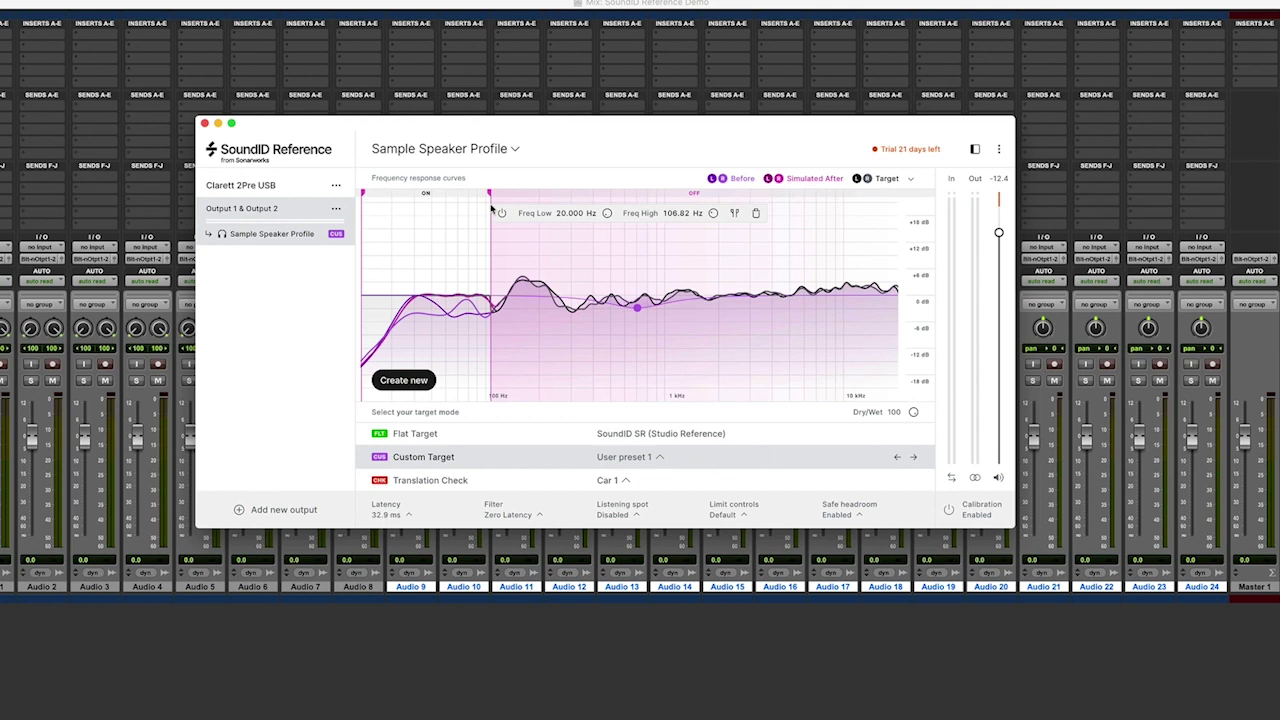
Try a calibration range of about 109.61 Hz–12576 Hz, and widen it to about 21.058 Hz–20000 Hz.
left_click_drag(486, 192, 856, 216)
mouse_move(365, 192)
left_mouse_down()
mouse_move(518, 196)
mouse_move(495, 200)
left_mouse_up()
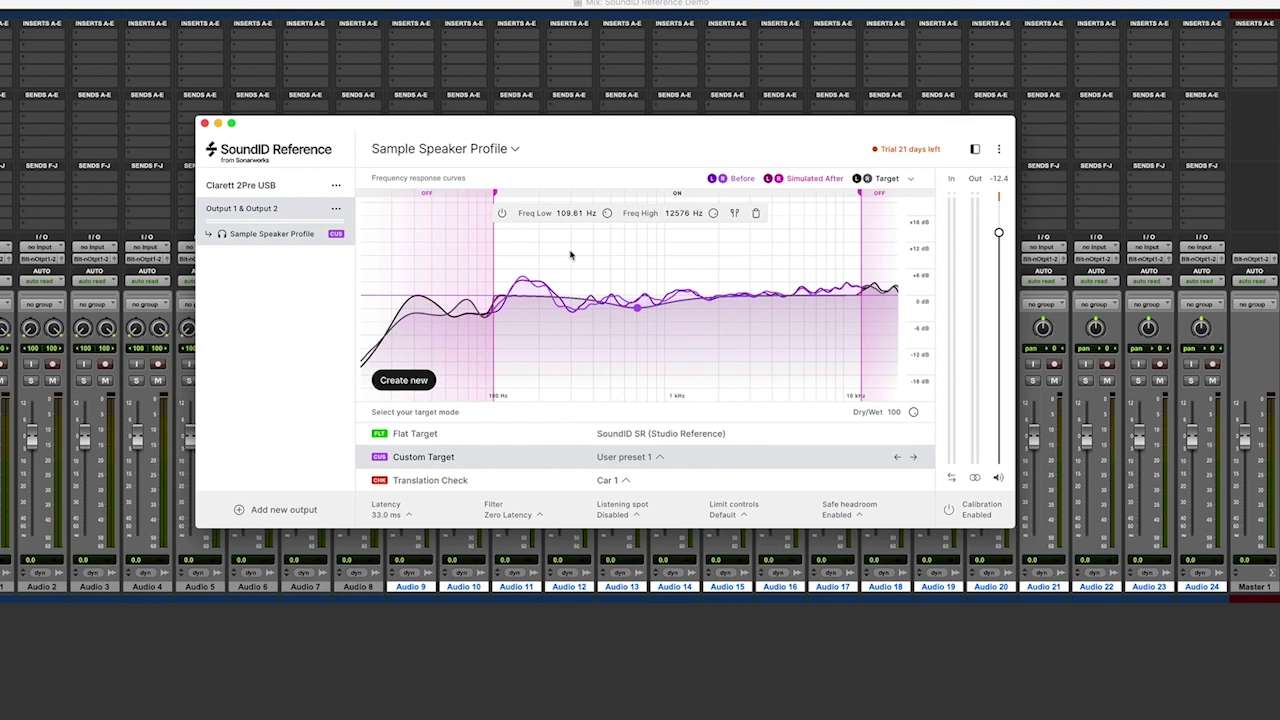
left_click_drag(494, 192, 363, 202)
left_click_drag(860, 192, 897, 192)
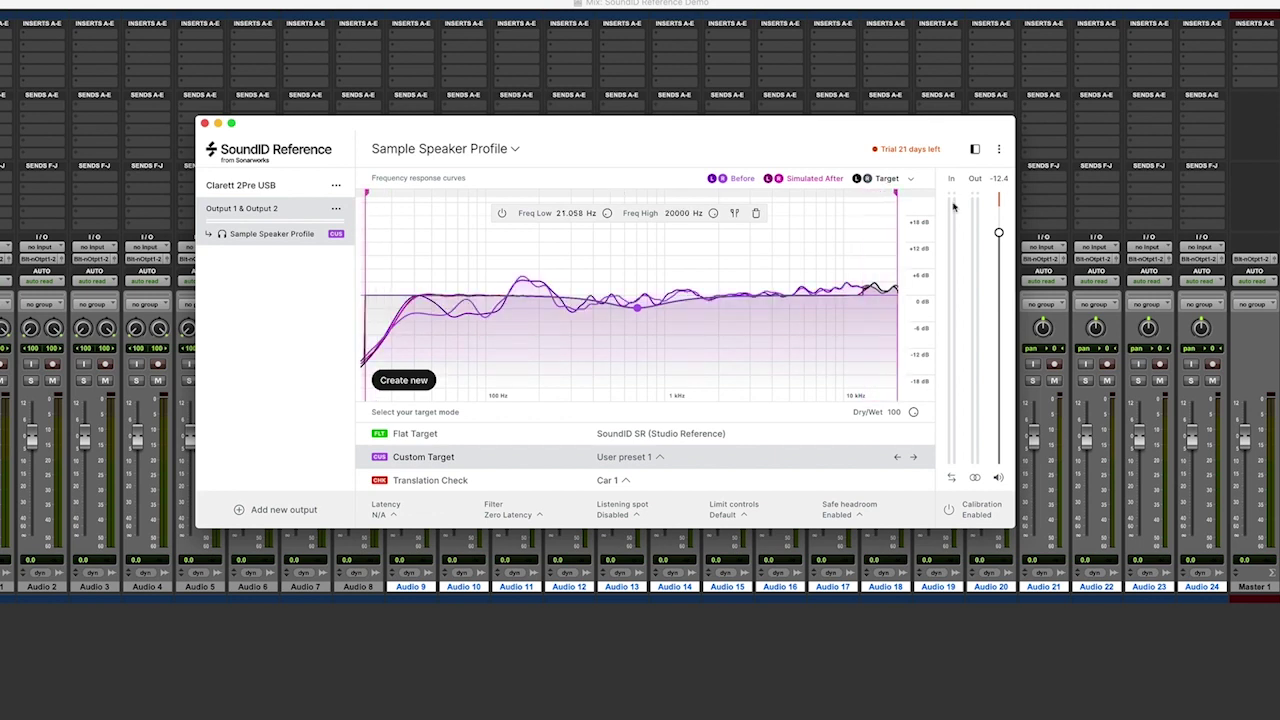
Move the bell filter to about 1912.8 Hz with +4.23 dB gain, and delete User preset 1 from the custom presets.
left_click_drag(638, 308, 715, 278)
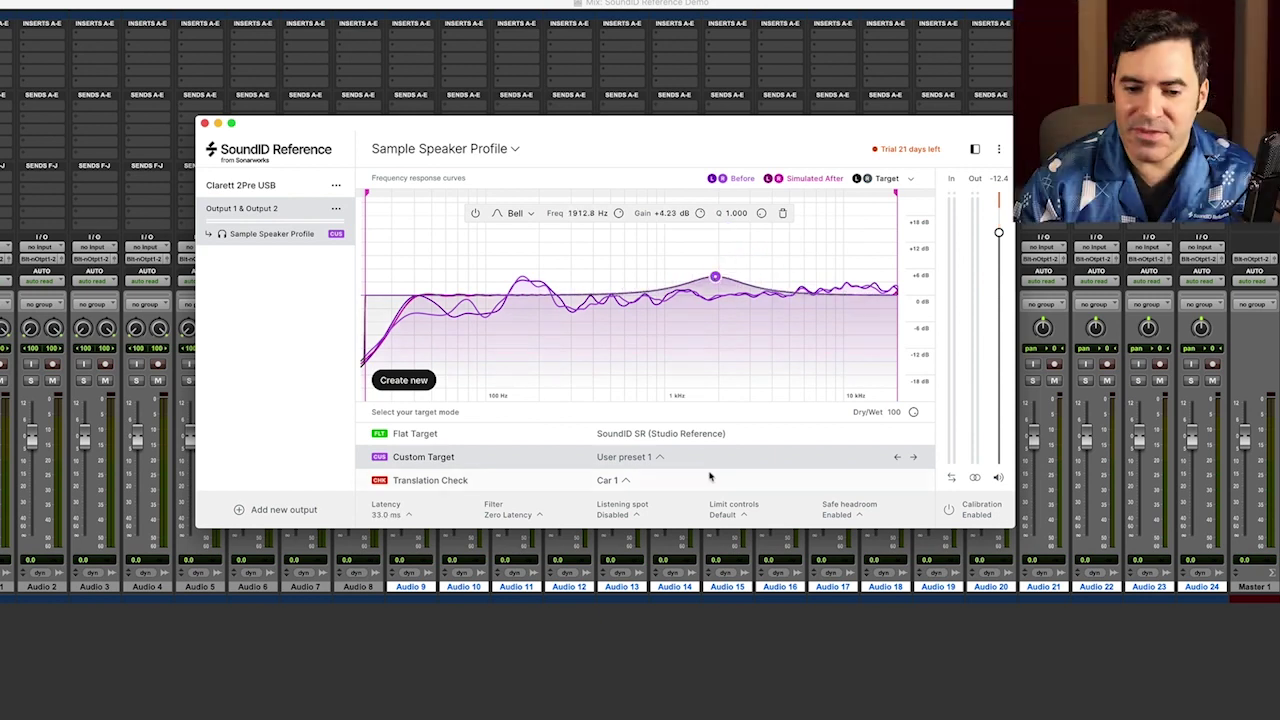
left_click(659, 458)
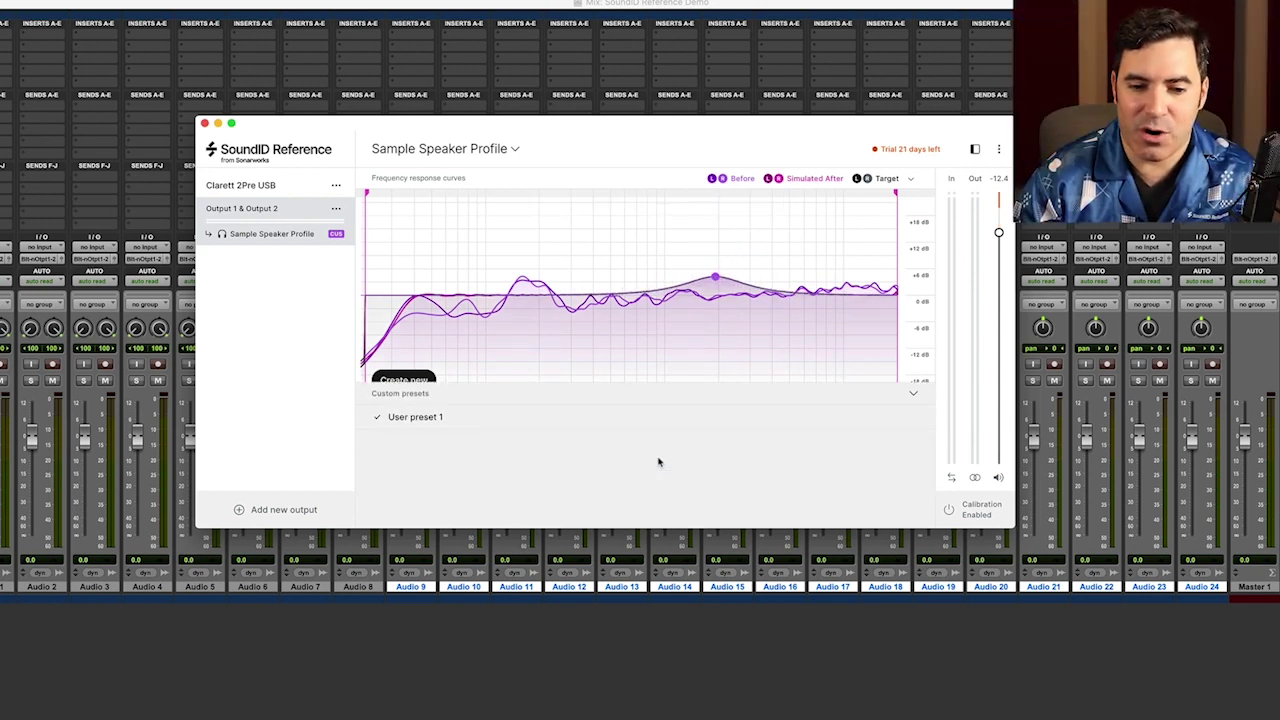
left_click(916, 418)
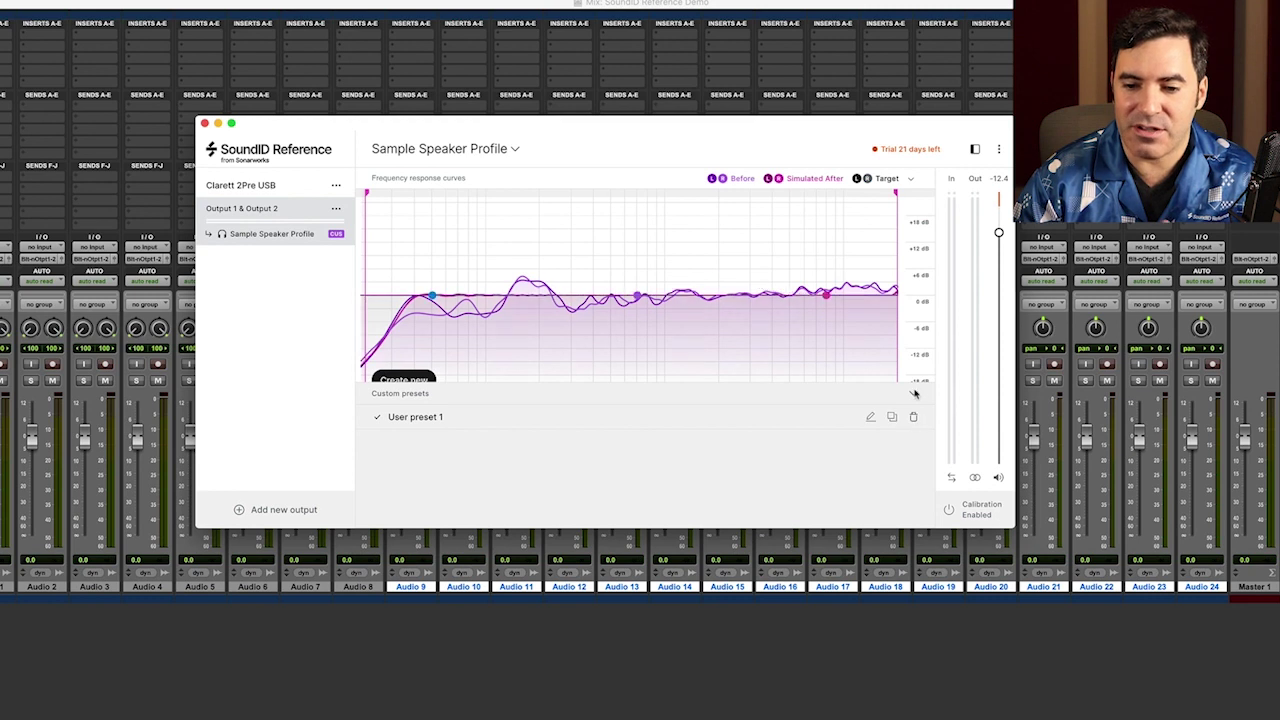
left_click(913, 395)
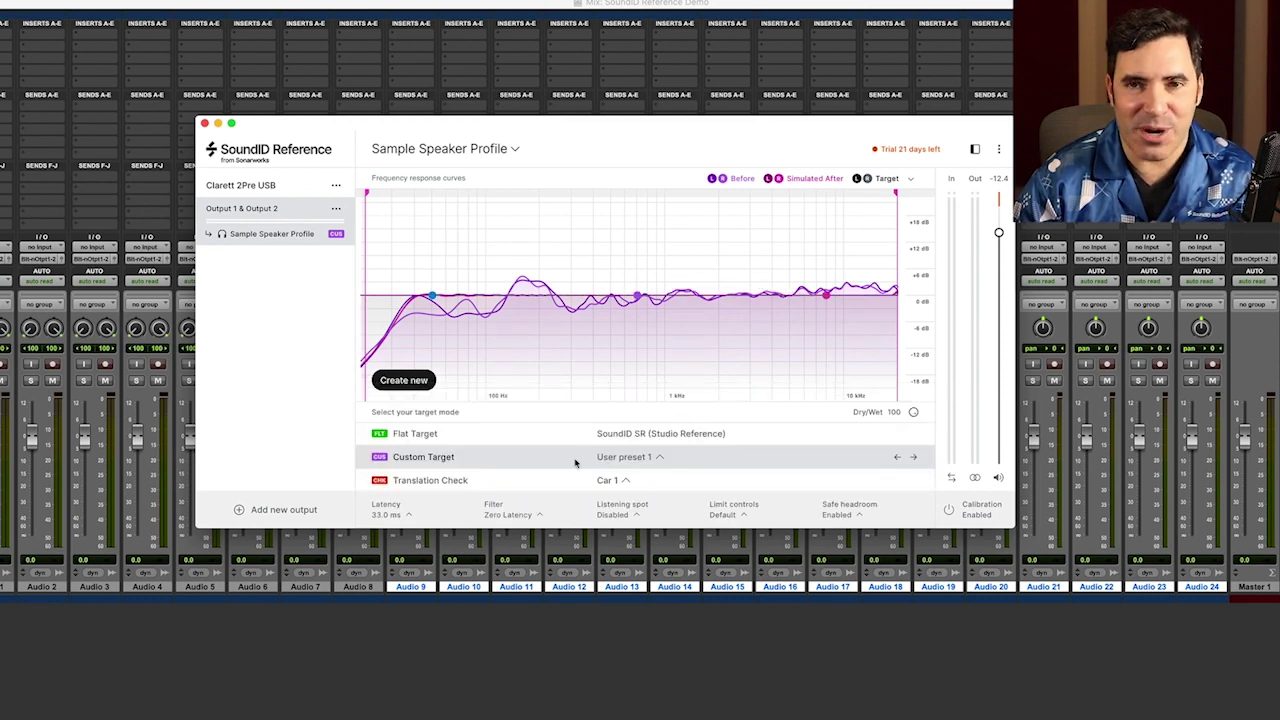
Switch to the Translation Check mode and try the Car 2 and Car 3 simulations.
left_click(455, 481)
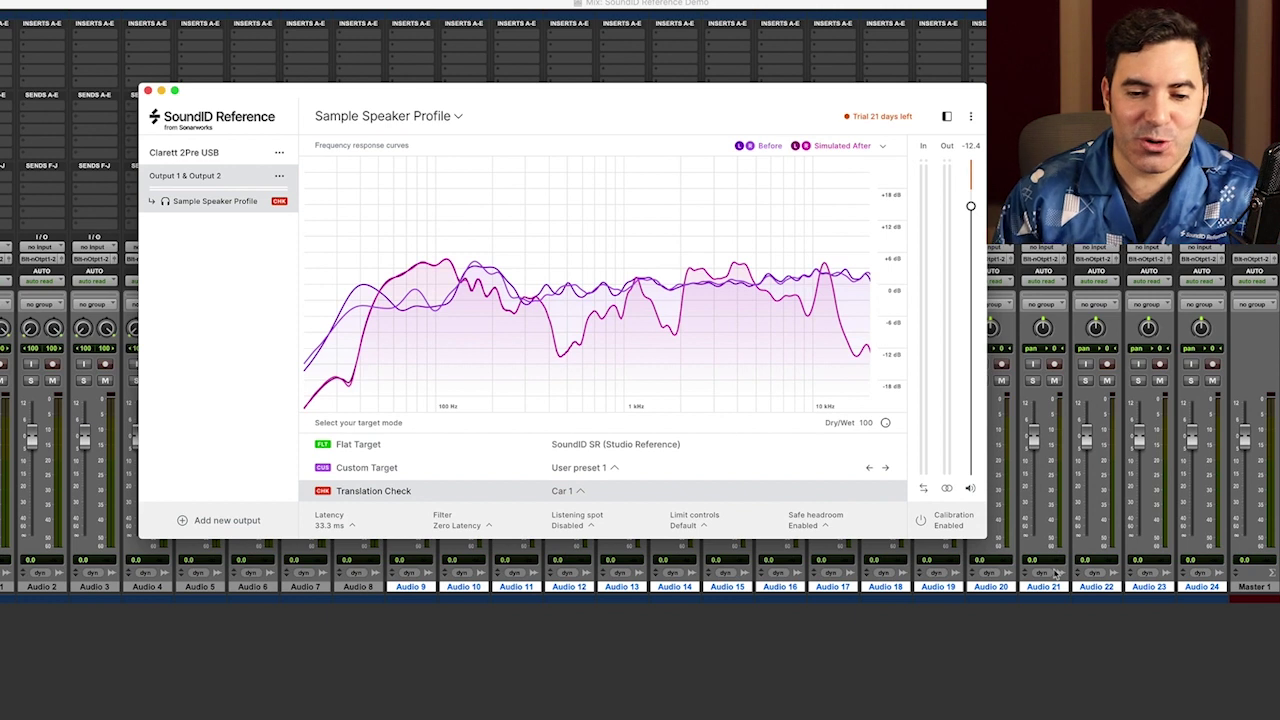
left_click(581, 491)
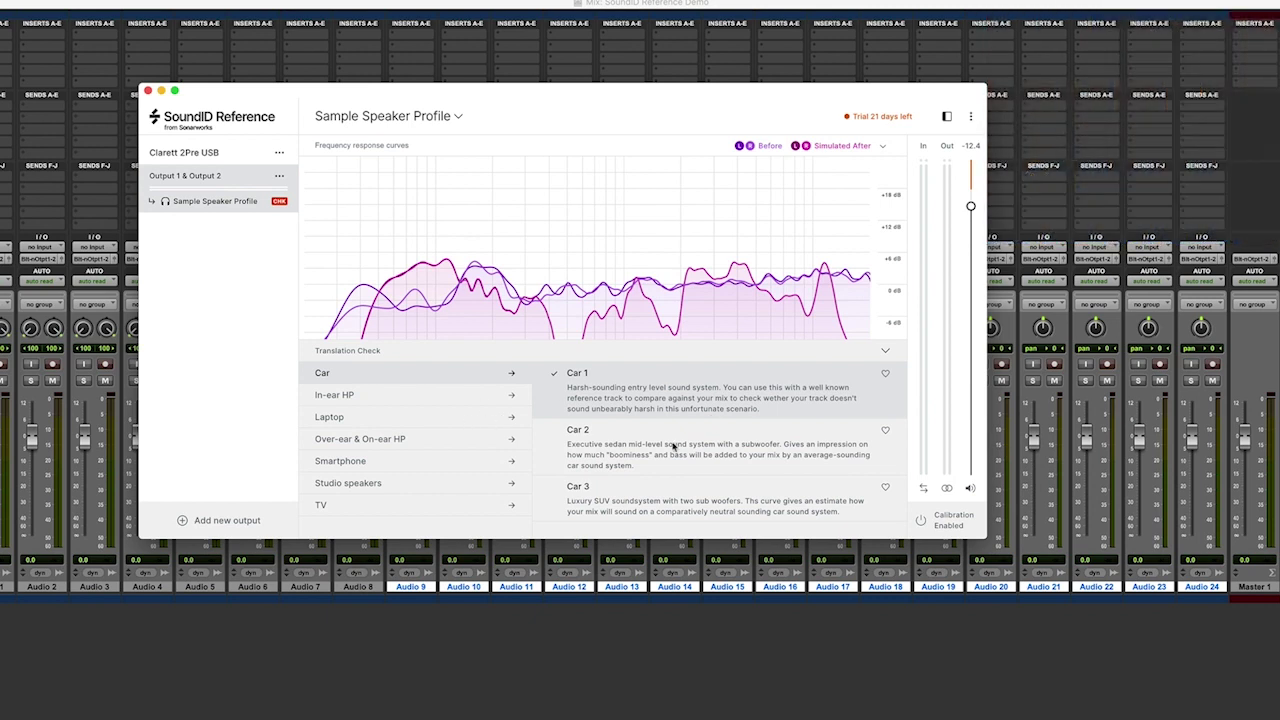
left_click(635, 455)
left_click(622, 508)
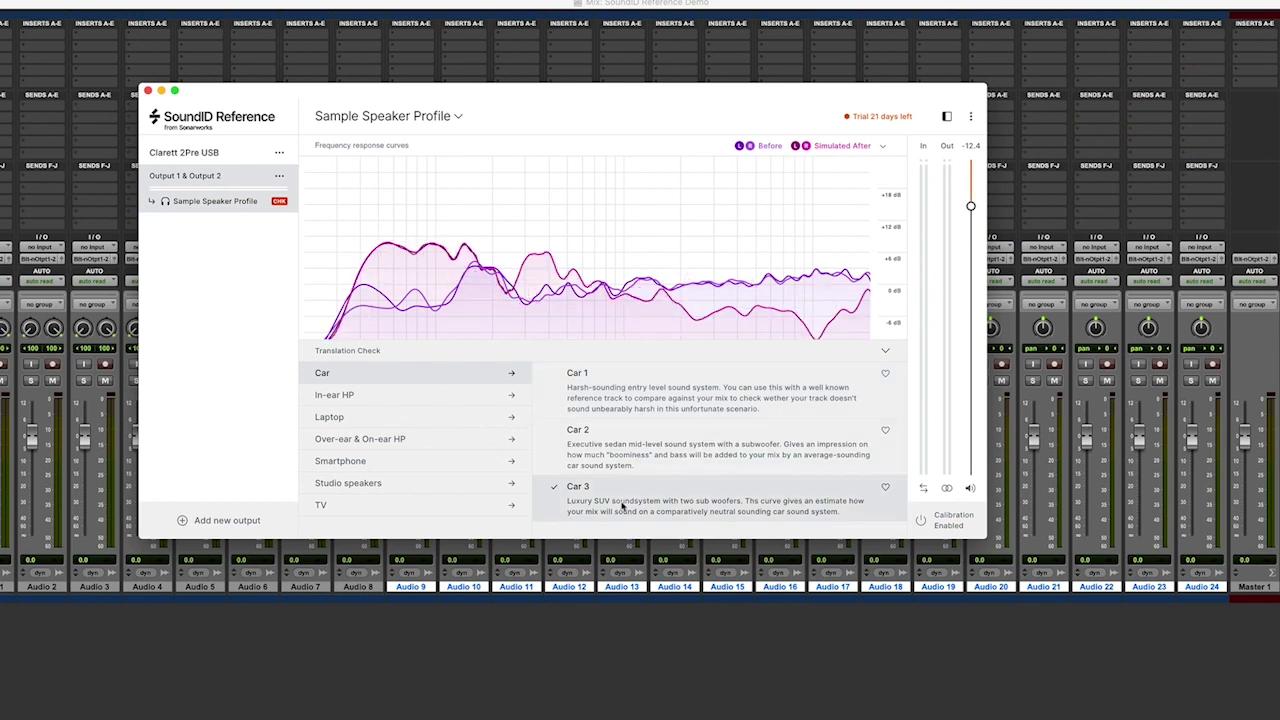
Preview the MB Air 13" laptop simulation and the Smartphone Average simulation.
left_click(446, 419)
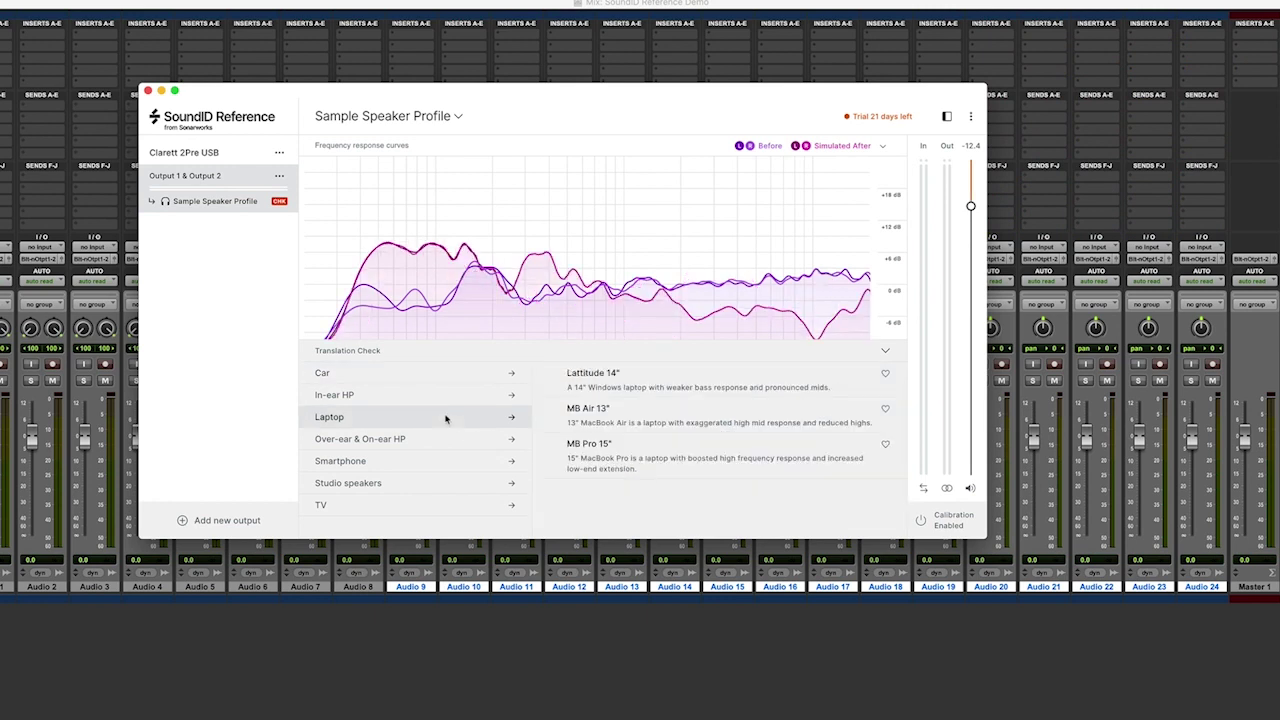
left_click(626, 417)
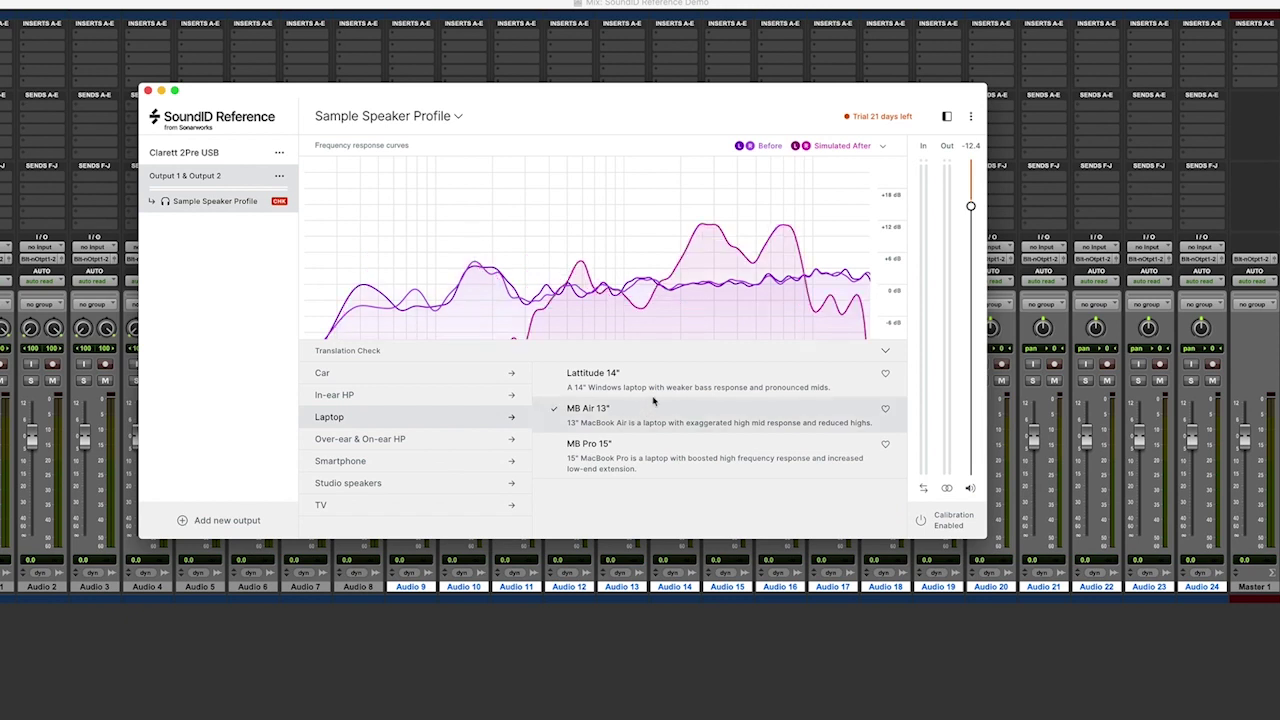
left_click(430, 464)
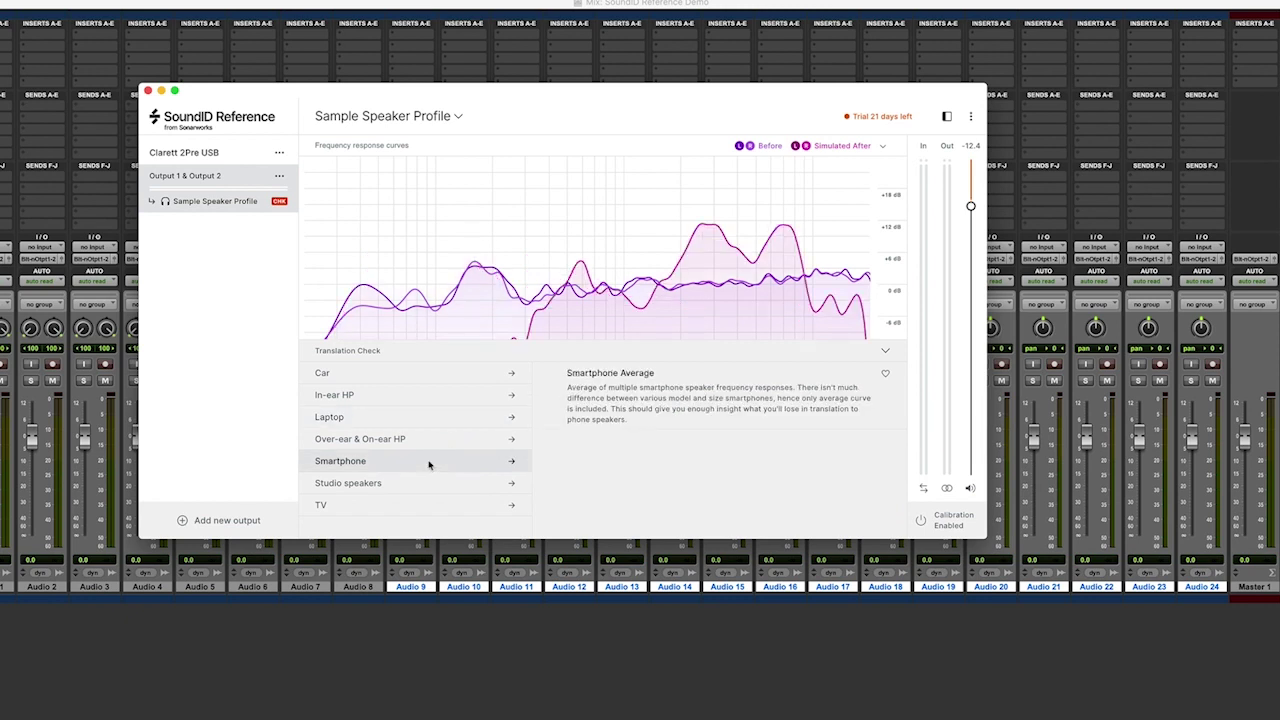
left_click(644, 401)
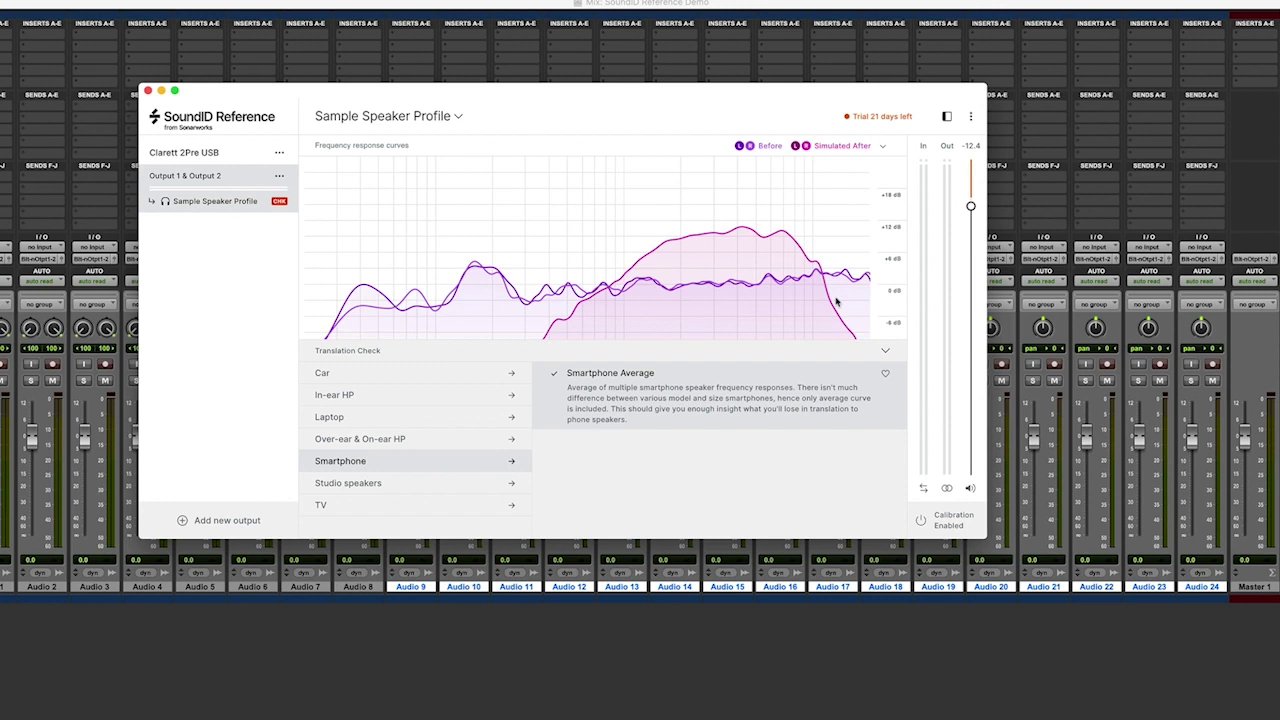
Compare the Mixcubes and NS10M studio speaker simulations on the response graph.
left_click(377, 486)
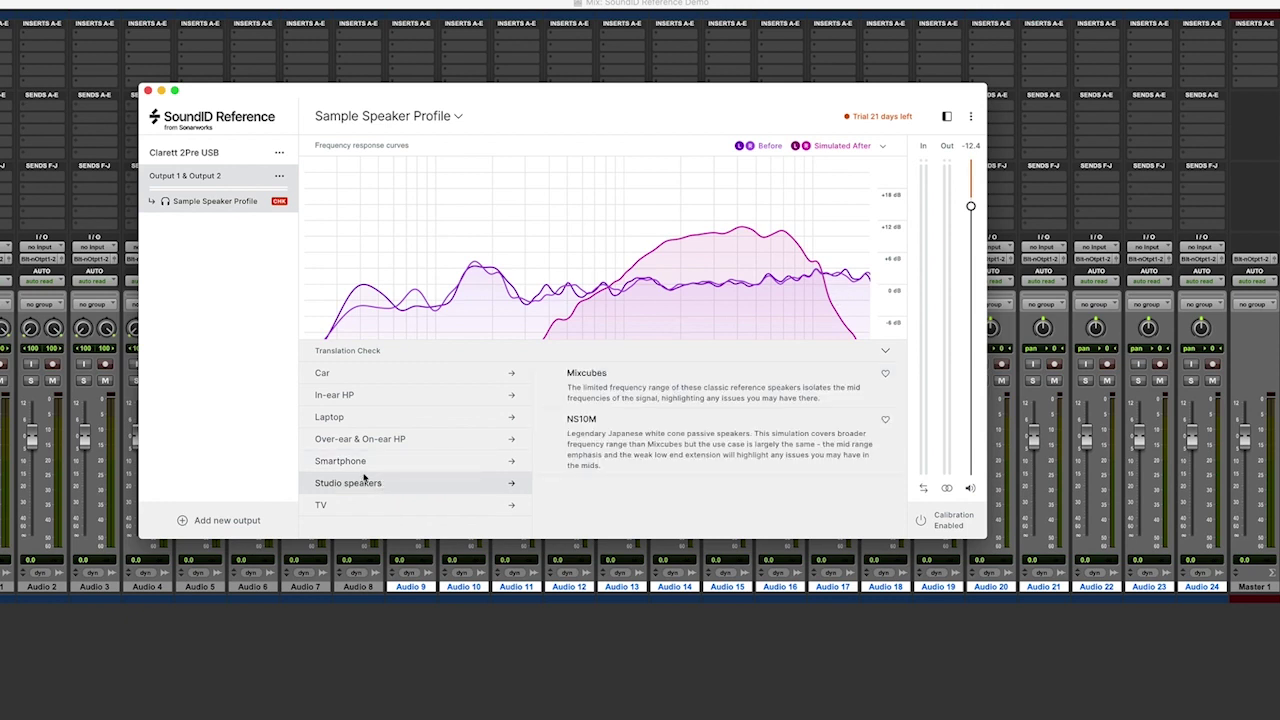
left_click(631, 391)
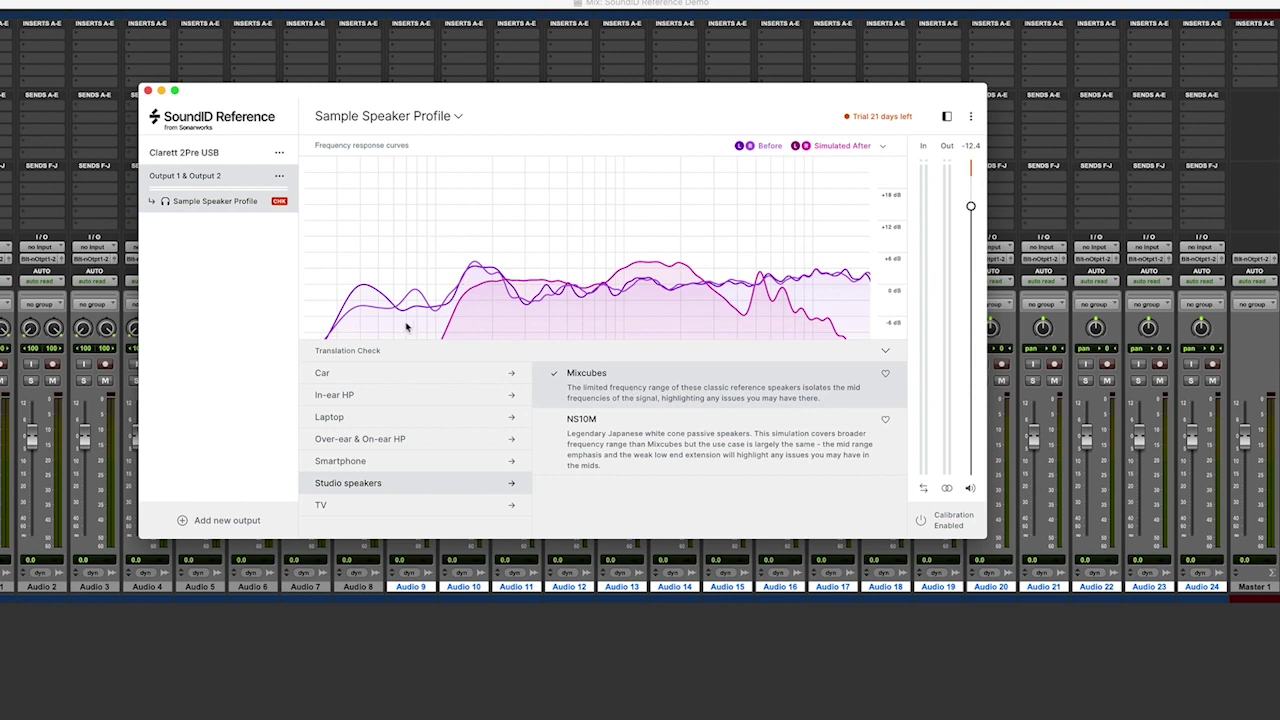
left_click(611, 439)
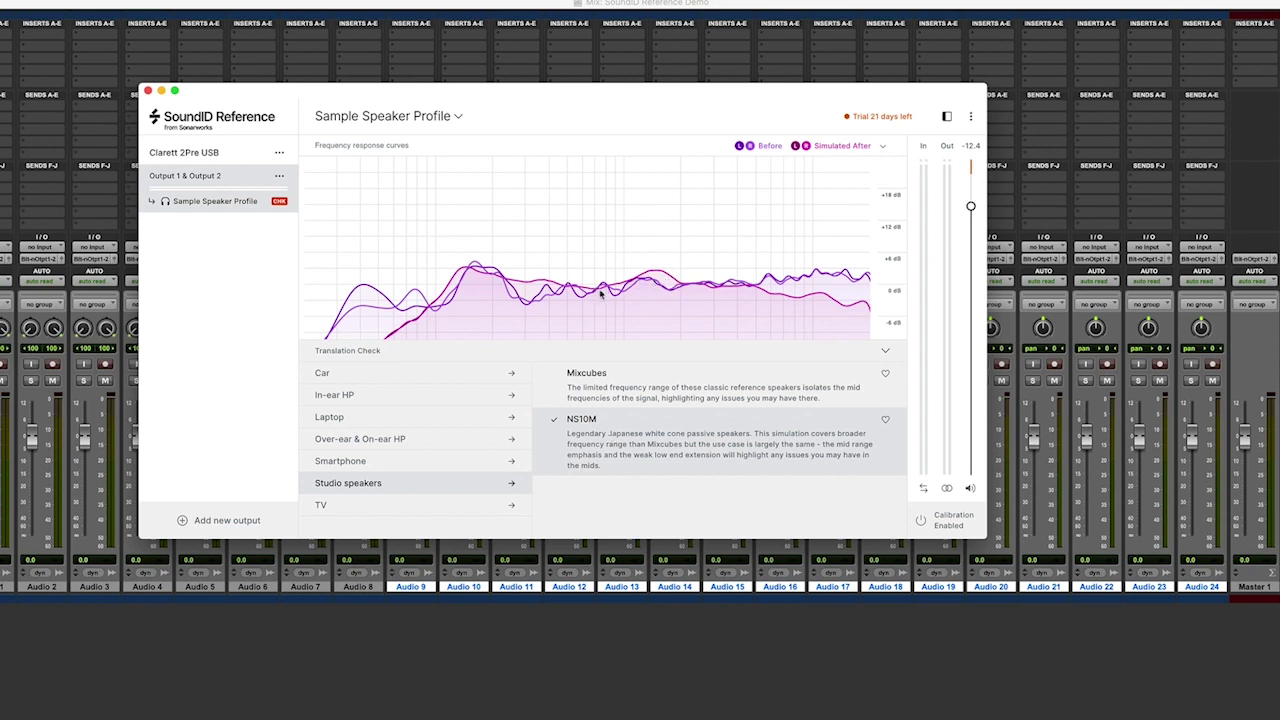
Hide the Before curve so the graph shows only Simulated After.
left_click(882, 146)
left_click(357, 199)
left_click(538, 126)
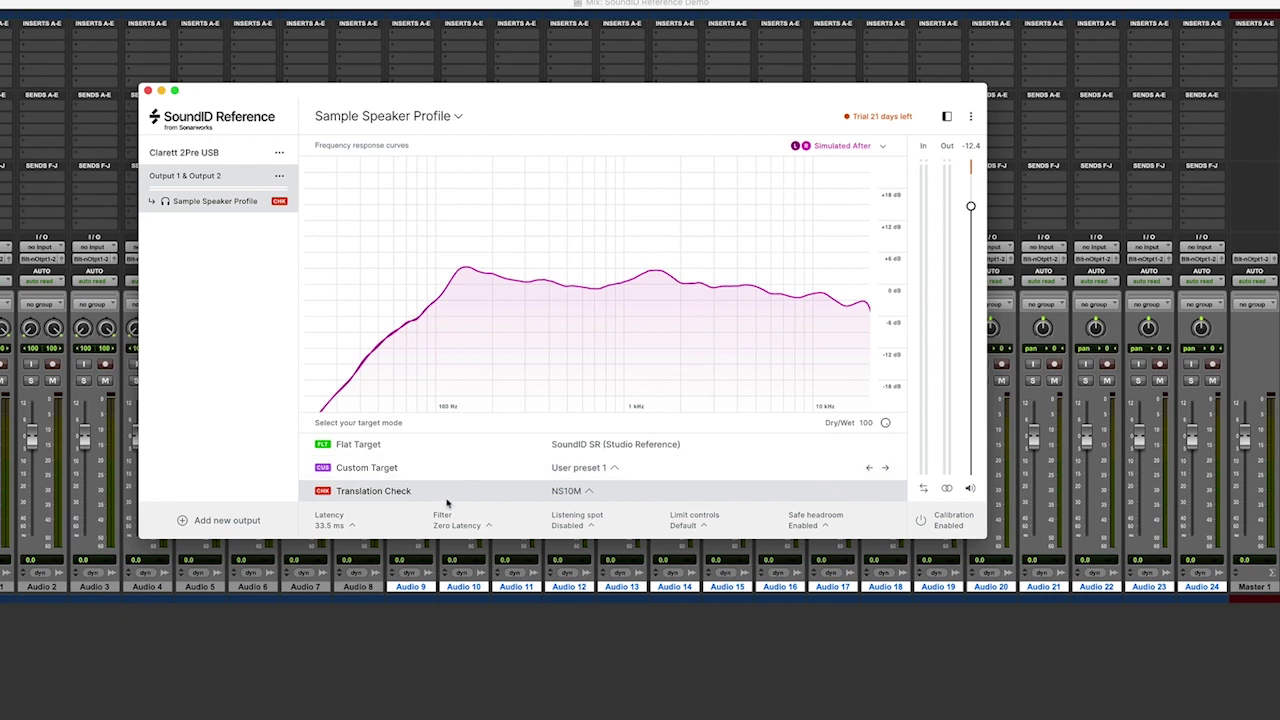
Preview the Mixcubes studio speaker simulation and the Over-ear & On-ear Average headphone simulation.
left_click(588, 491)
left_click(604, 385)
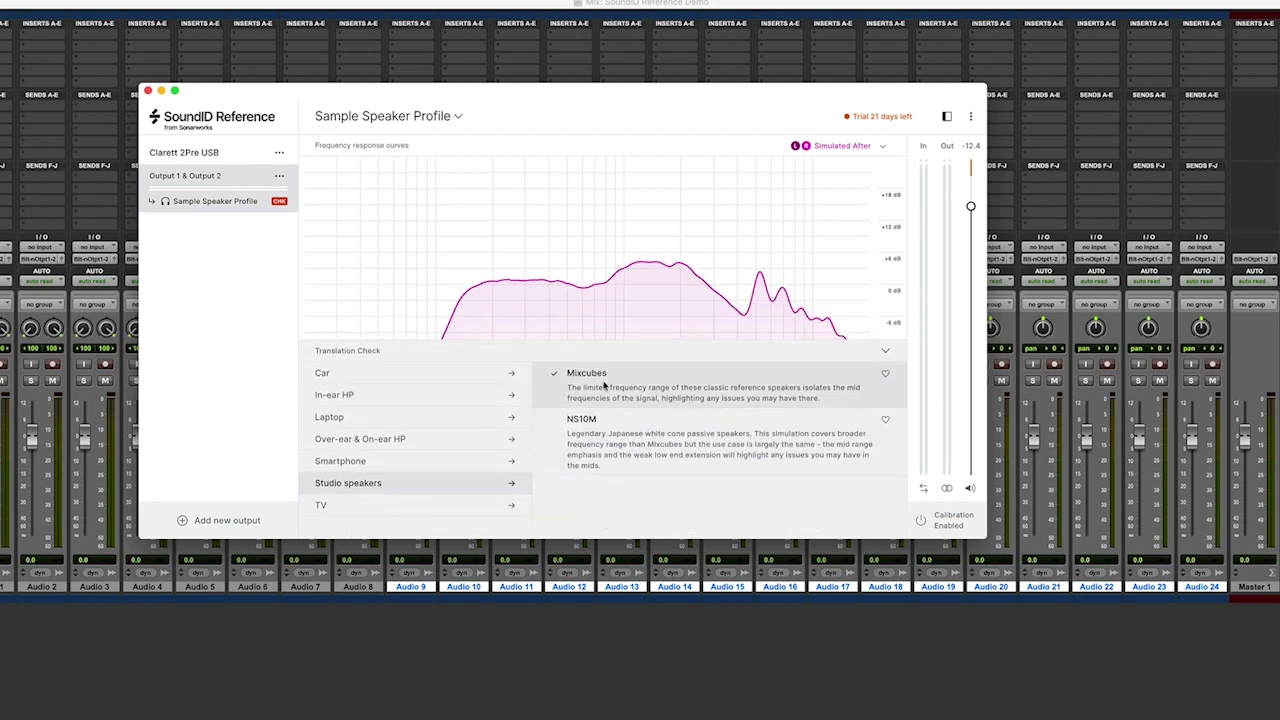
left_click(382, 445)
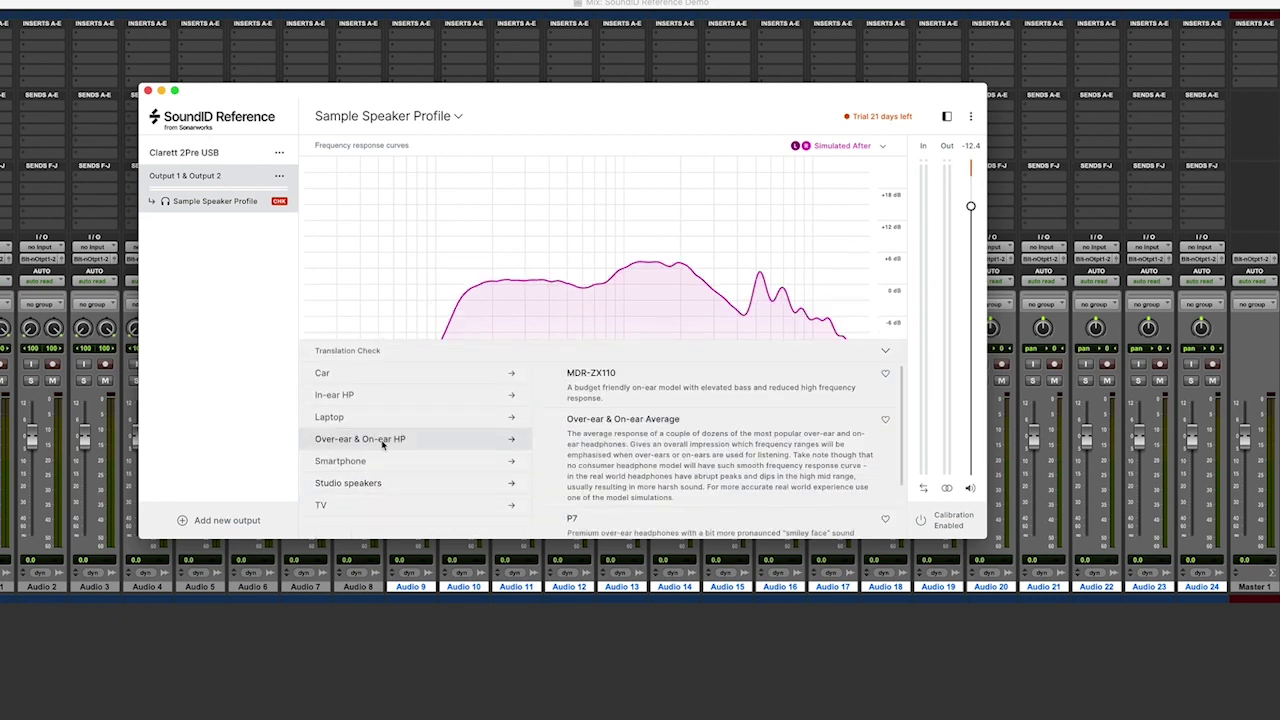
scroll(635, 446, "down", 2)
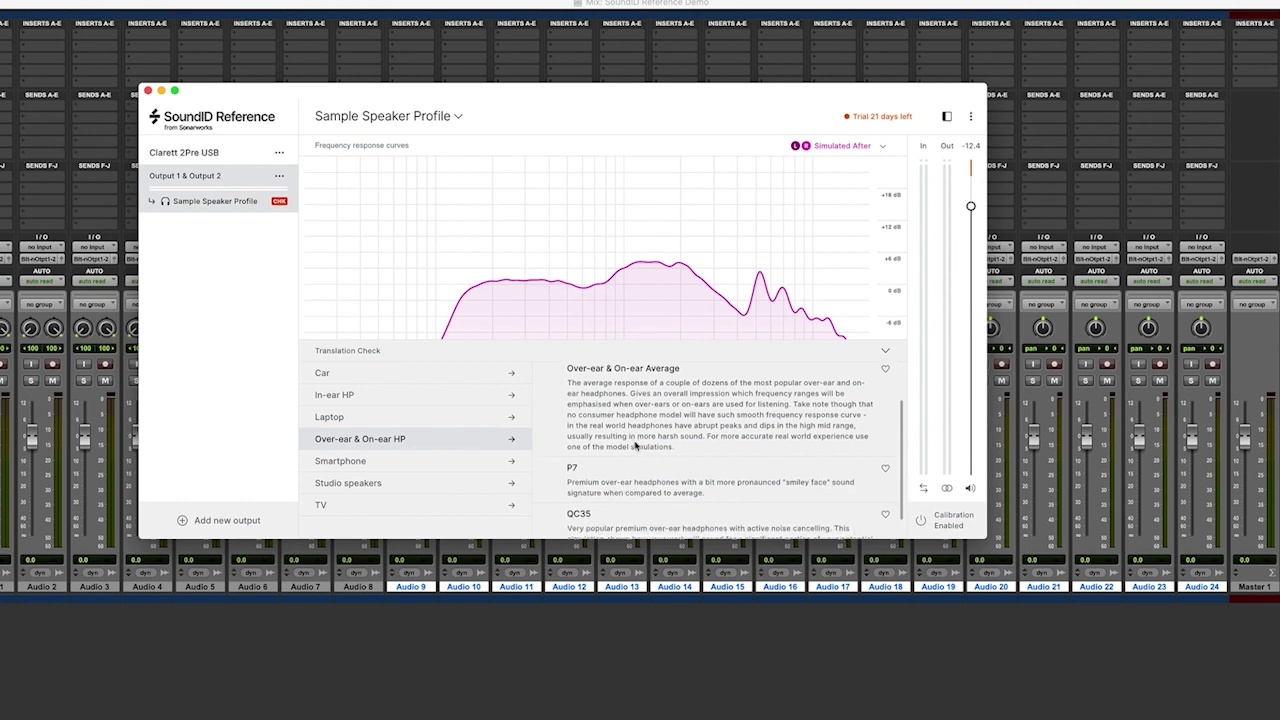
left_click(635, 409)
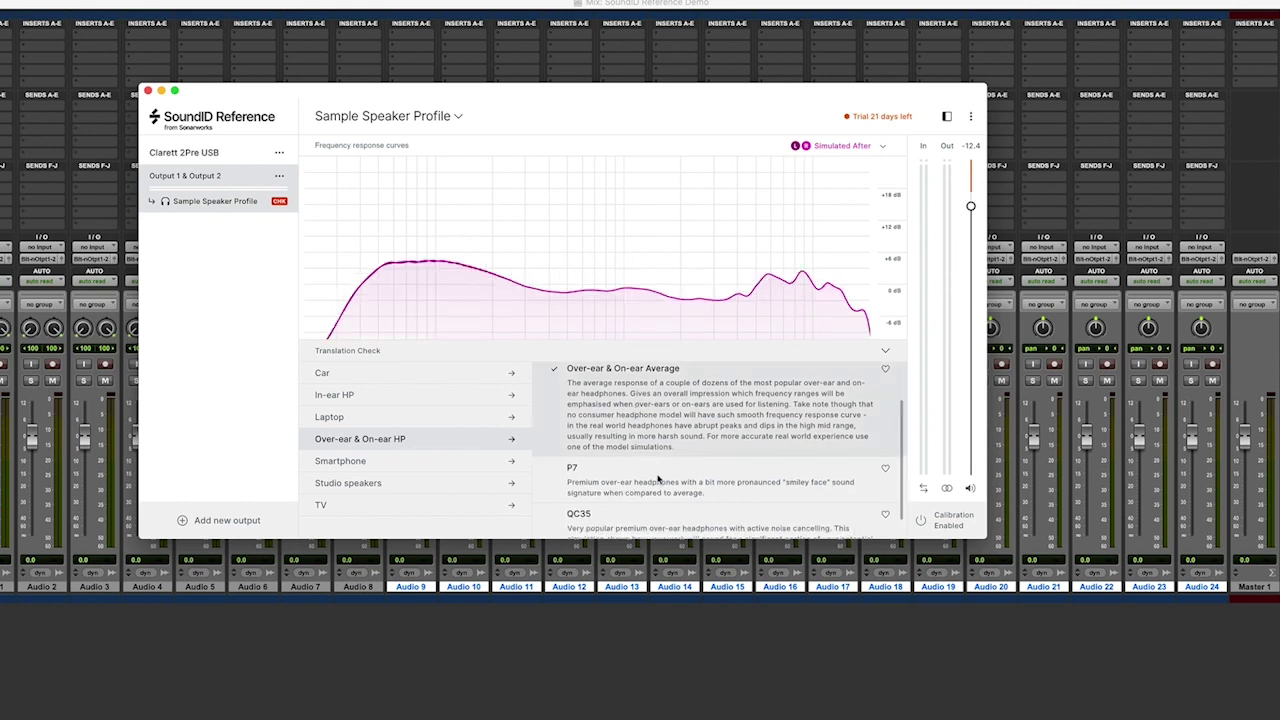
Preview the QC35 headphone simulation and set the translation check to the Airpods in-ear simulation.
scroll(660, 480, "down", 1)
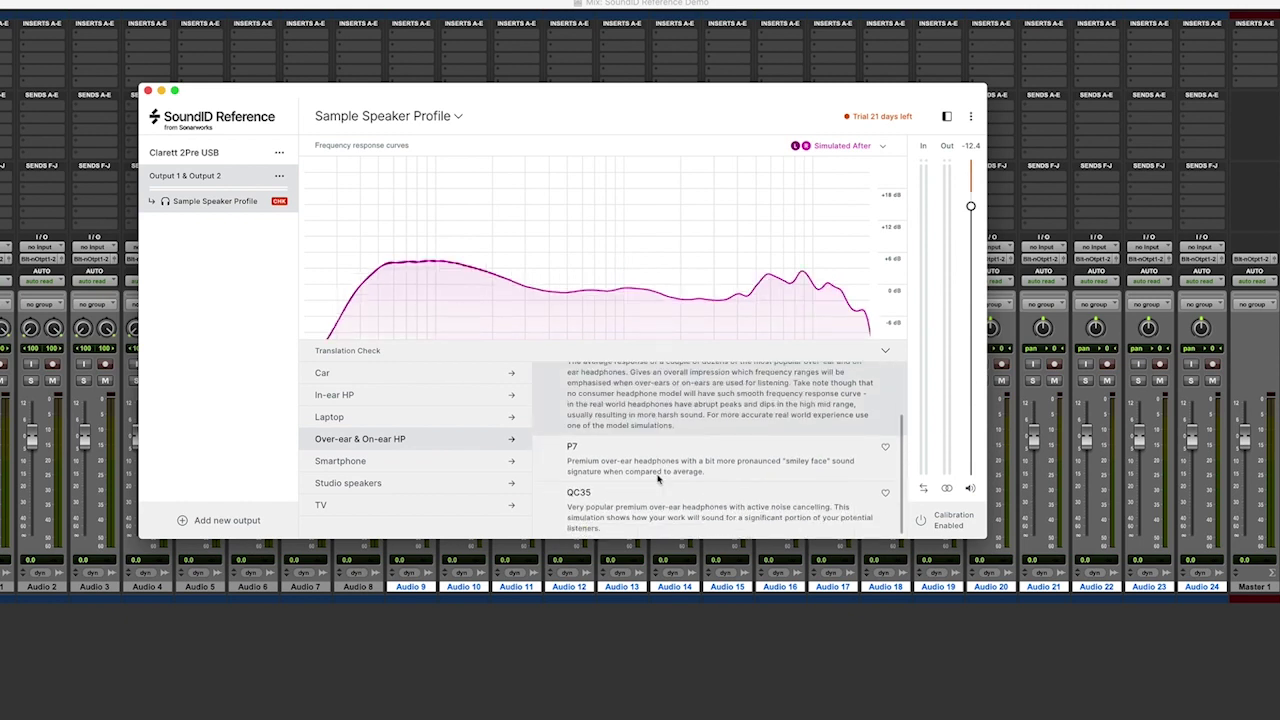
left_click(608, 516)
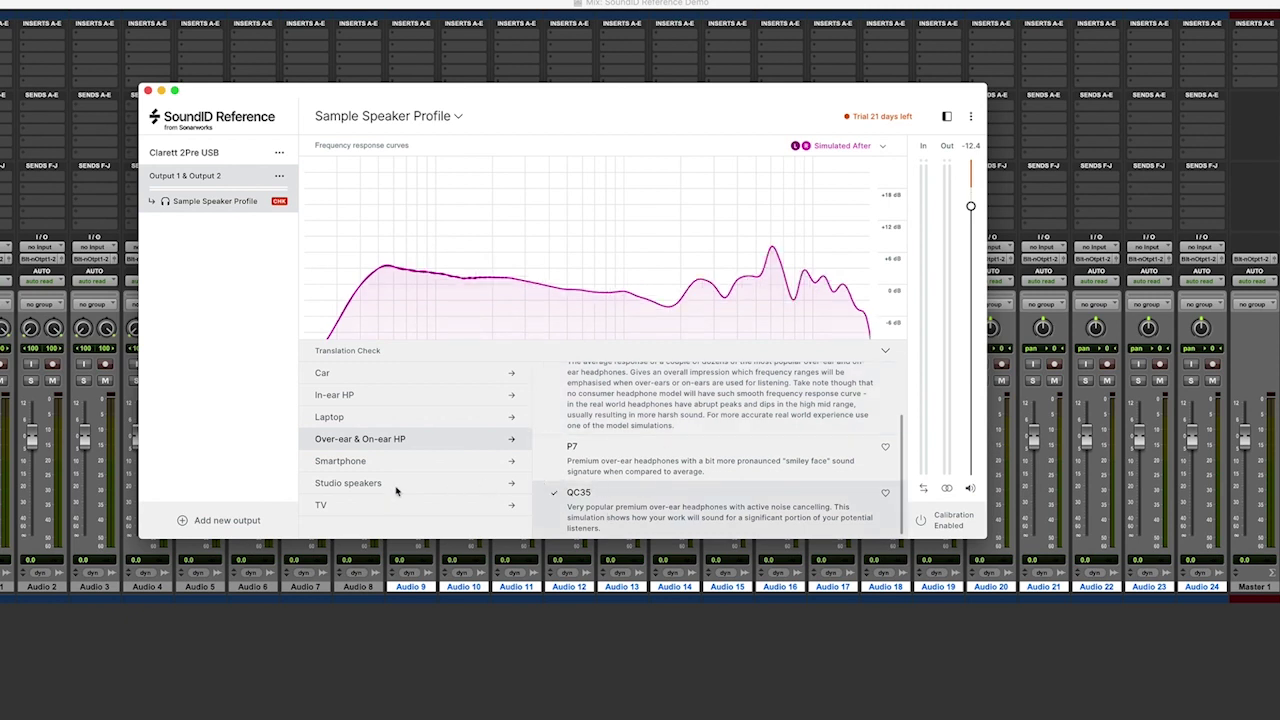
left_click(370, 400)
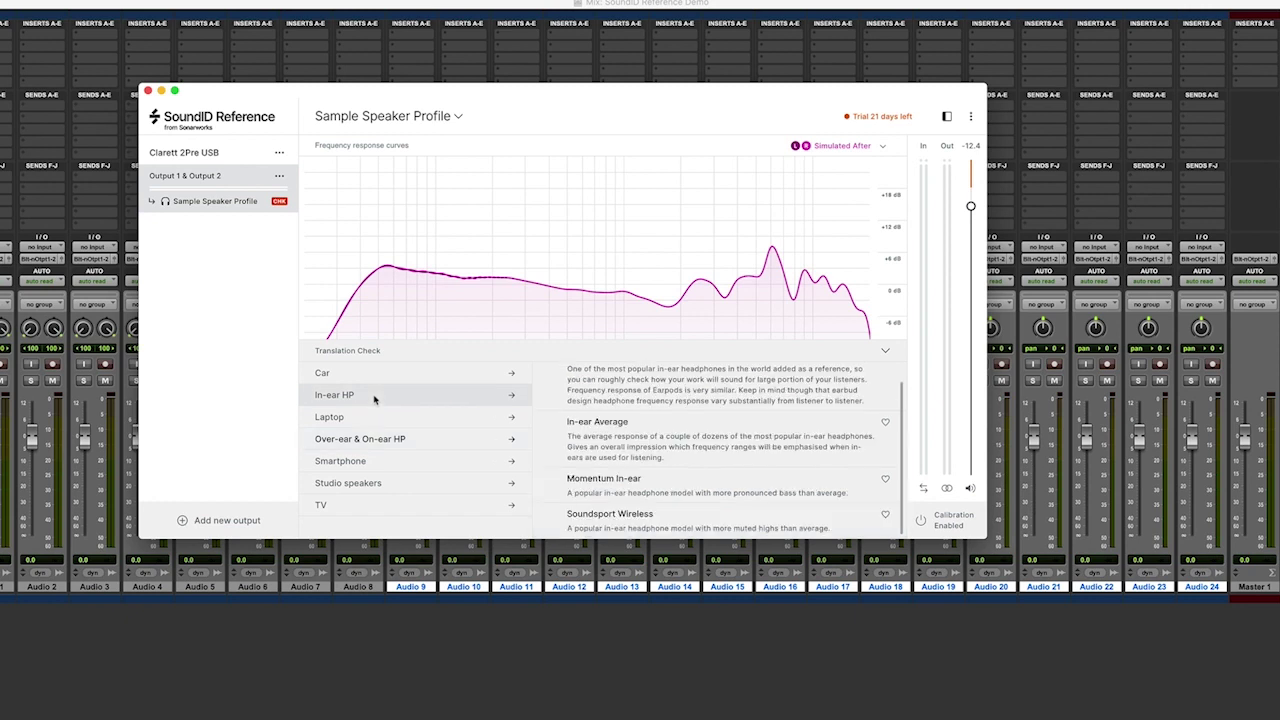
scroll(645, 475, "up", 1)
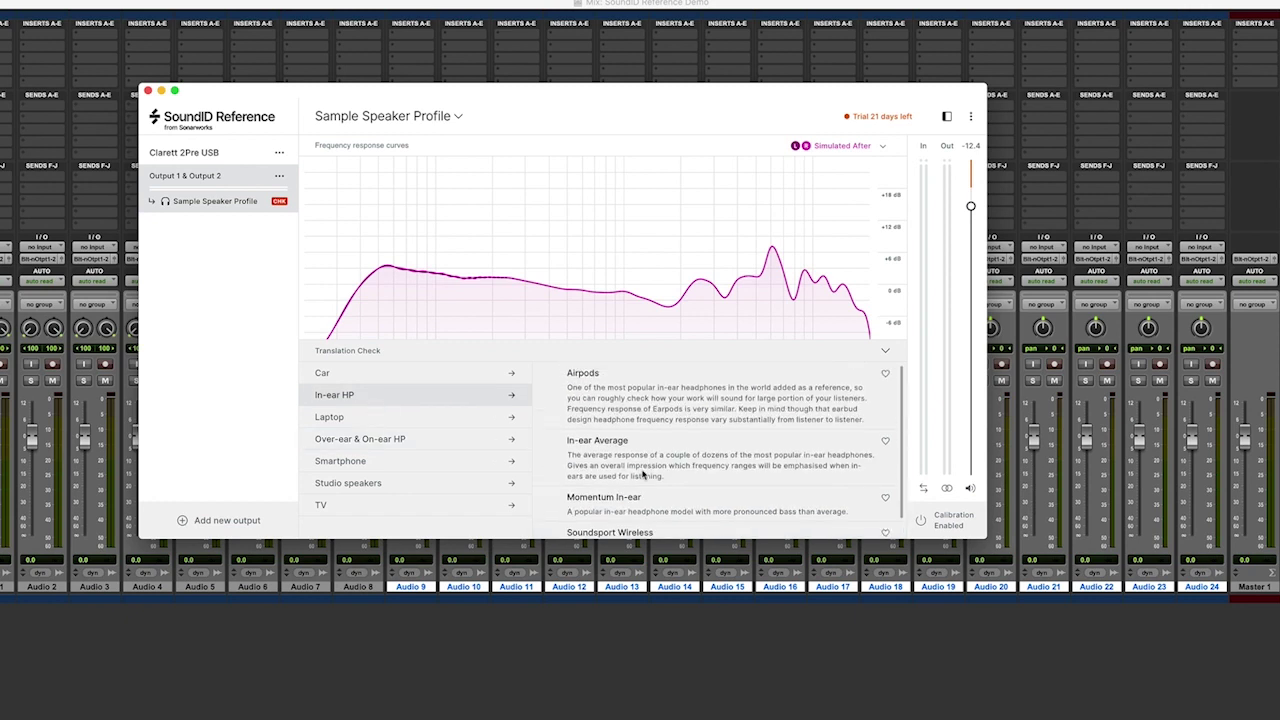
left_click(637, 392)
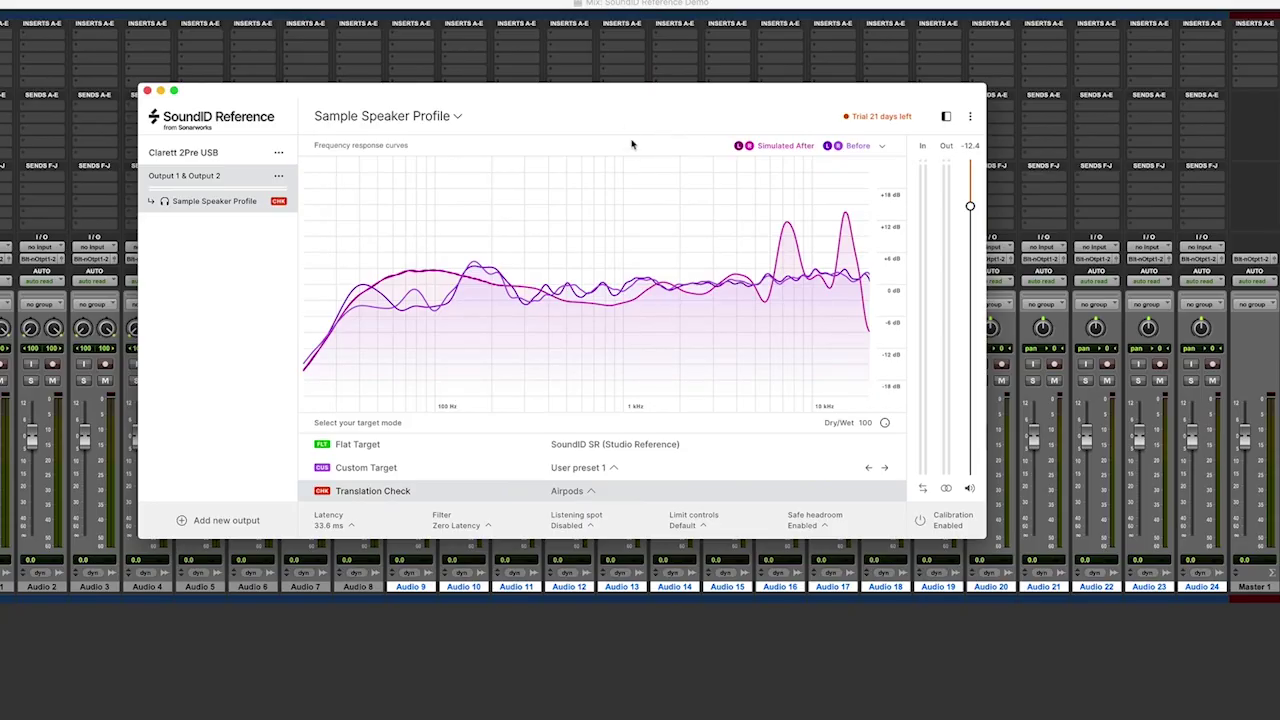
Switch the target mode to Flat Target, then enlarge and reposition the SoundID Reference window.
left_click(408, 445)
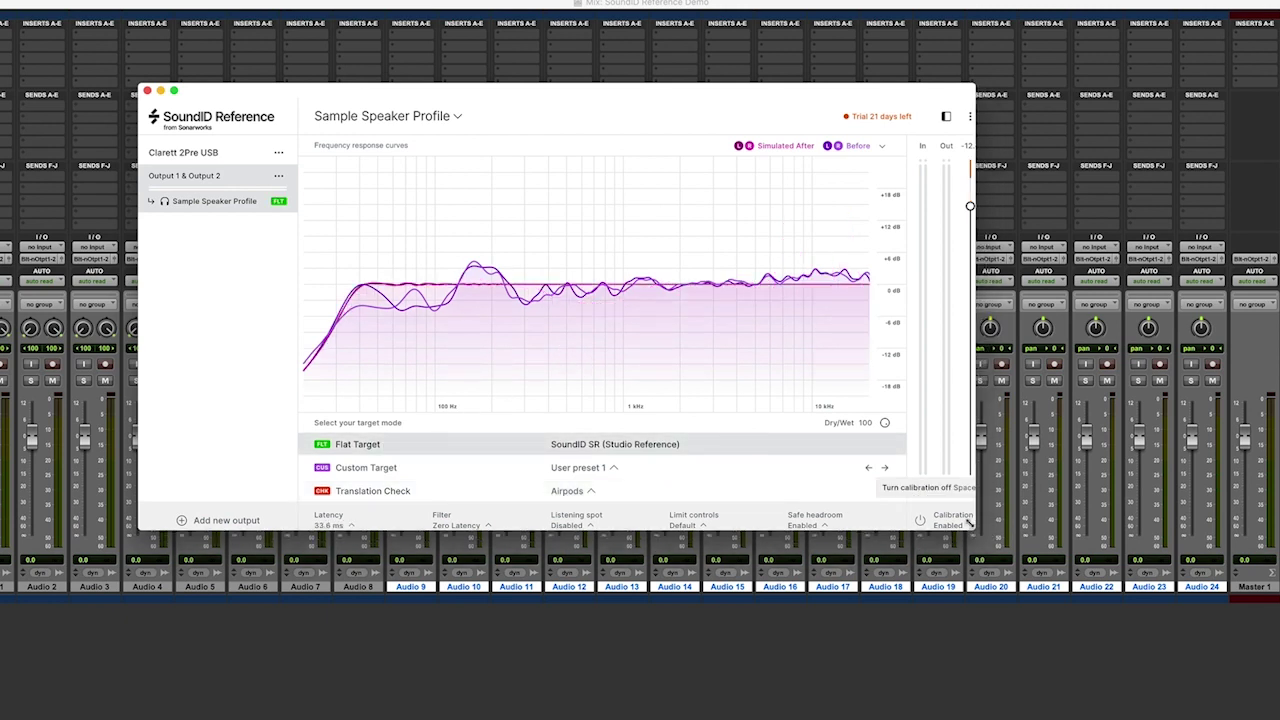
left_click_drag(984, 534, 1092, 650)
left_click_drag(599, 103, 543, 46)
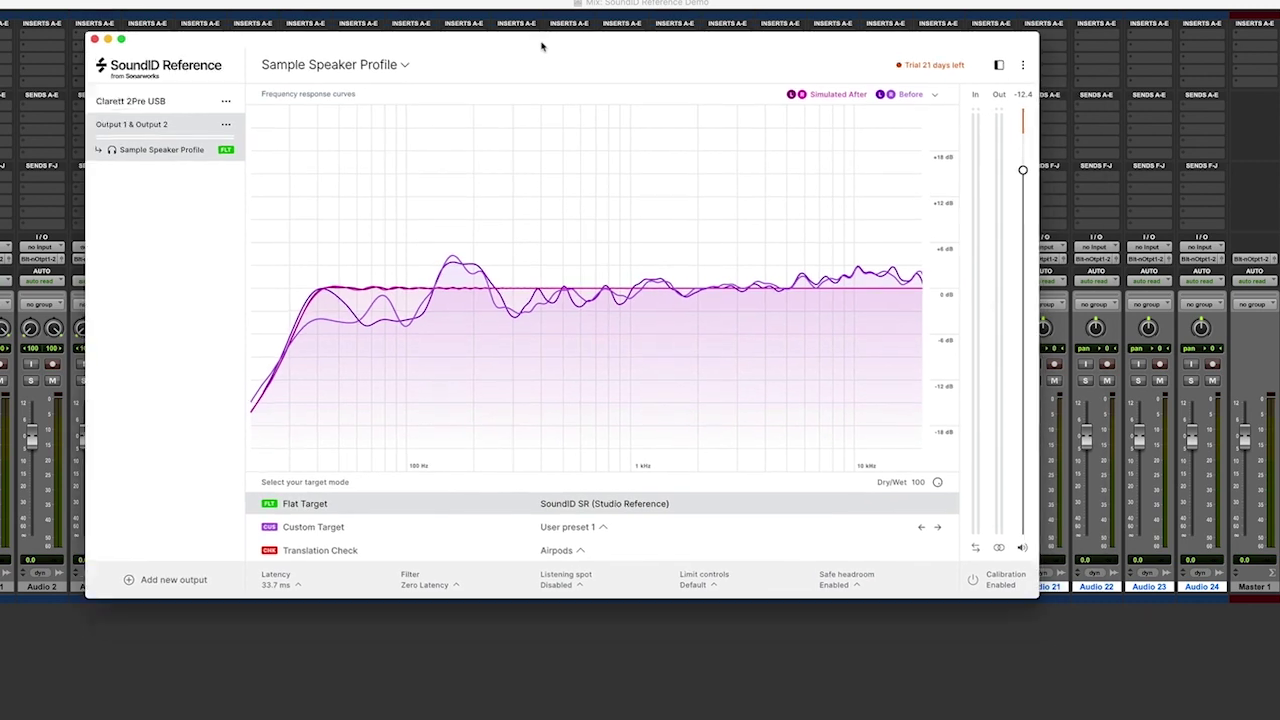
left_click(119, 34)
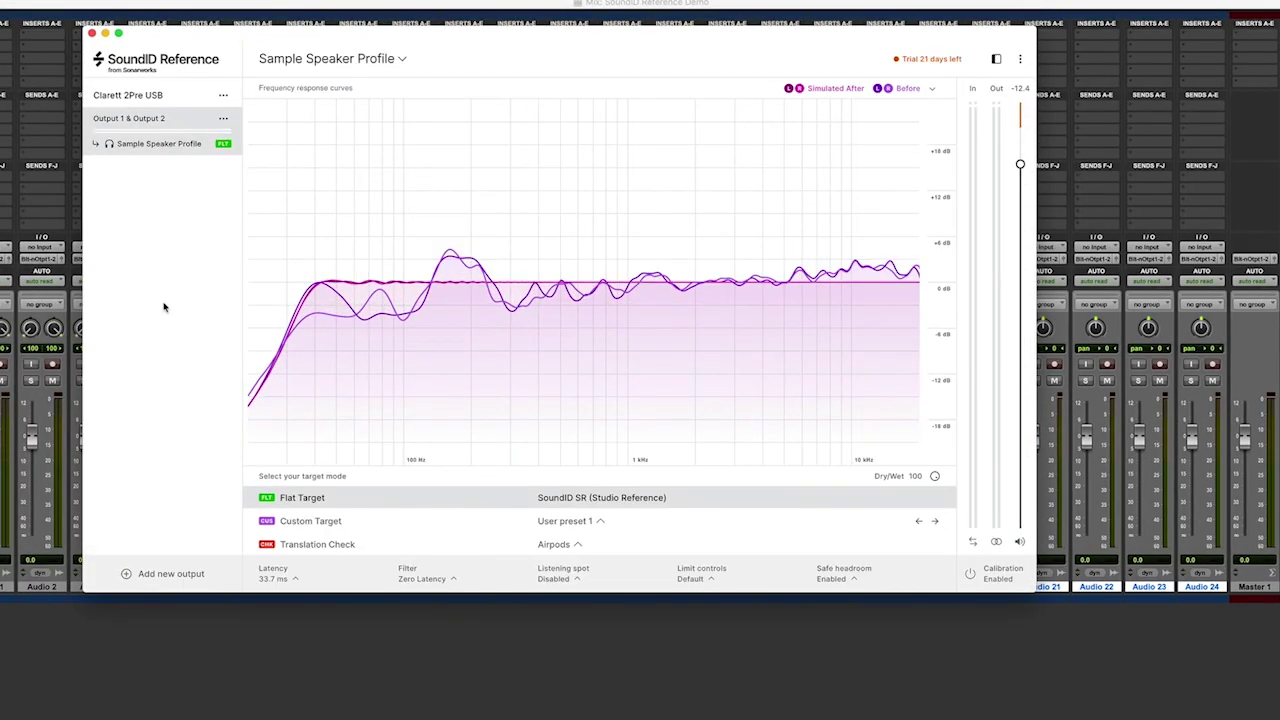
Try hiding and showing the sidebar that lists the output devices and their profiles.
left_click(997, 60)
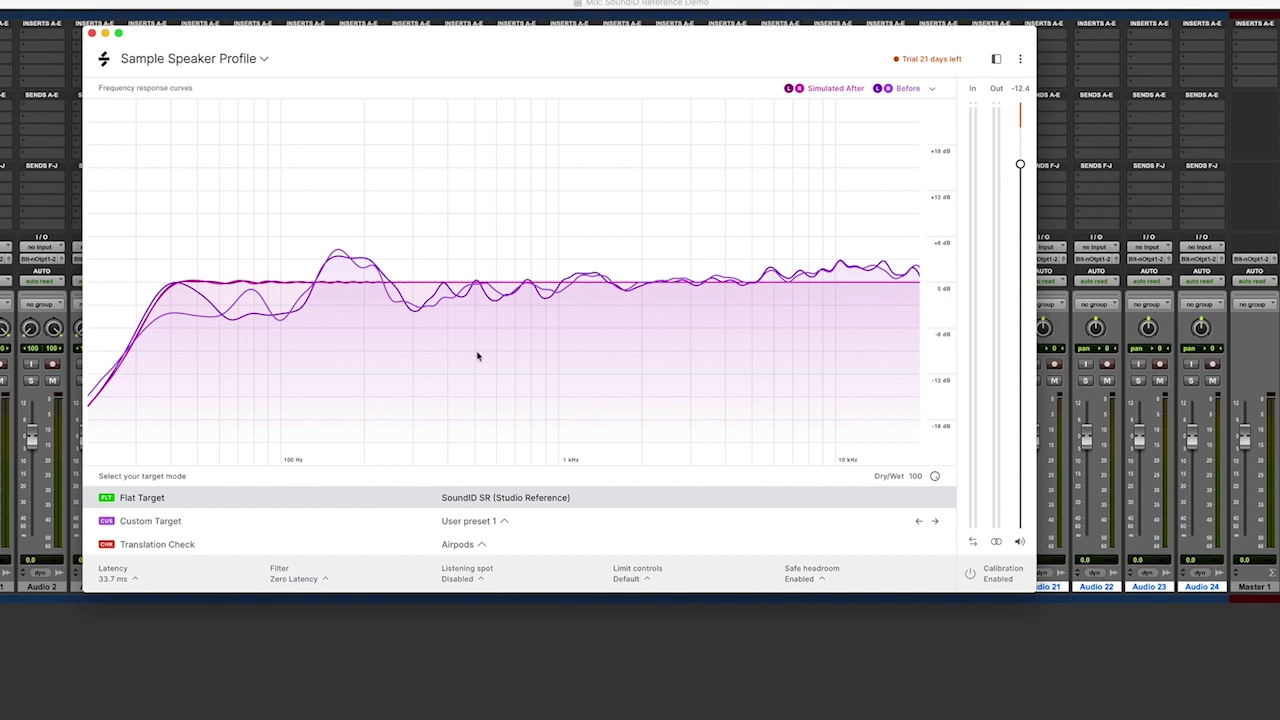
left_click(997, 60)
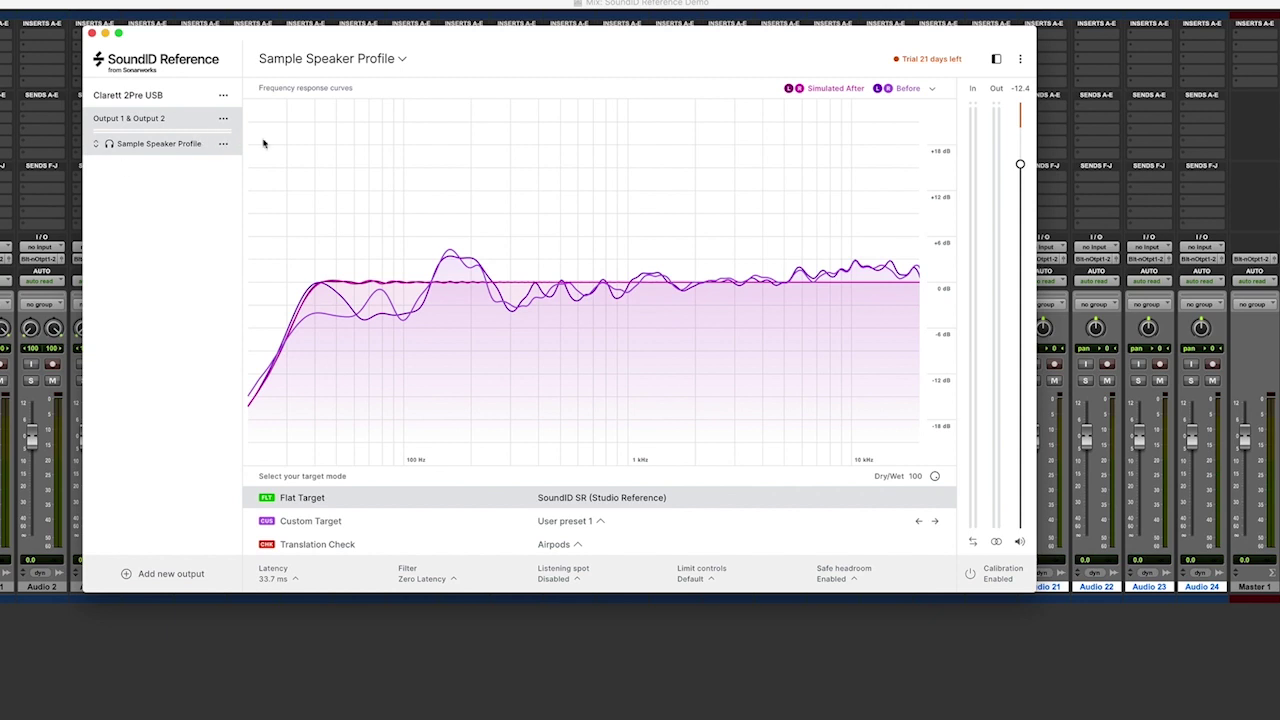
left_click(996, 59)
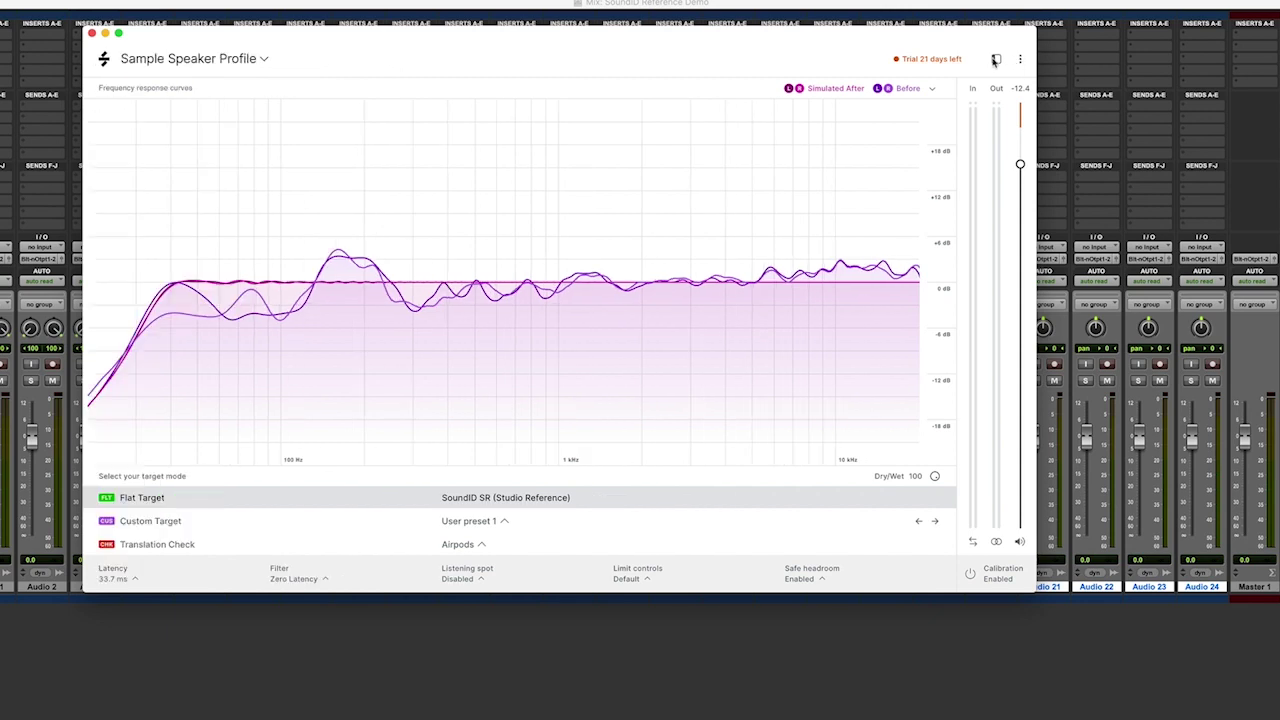
left_click(995, 60)
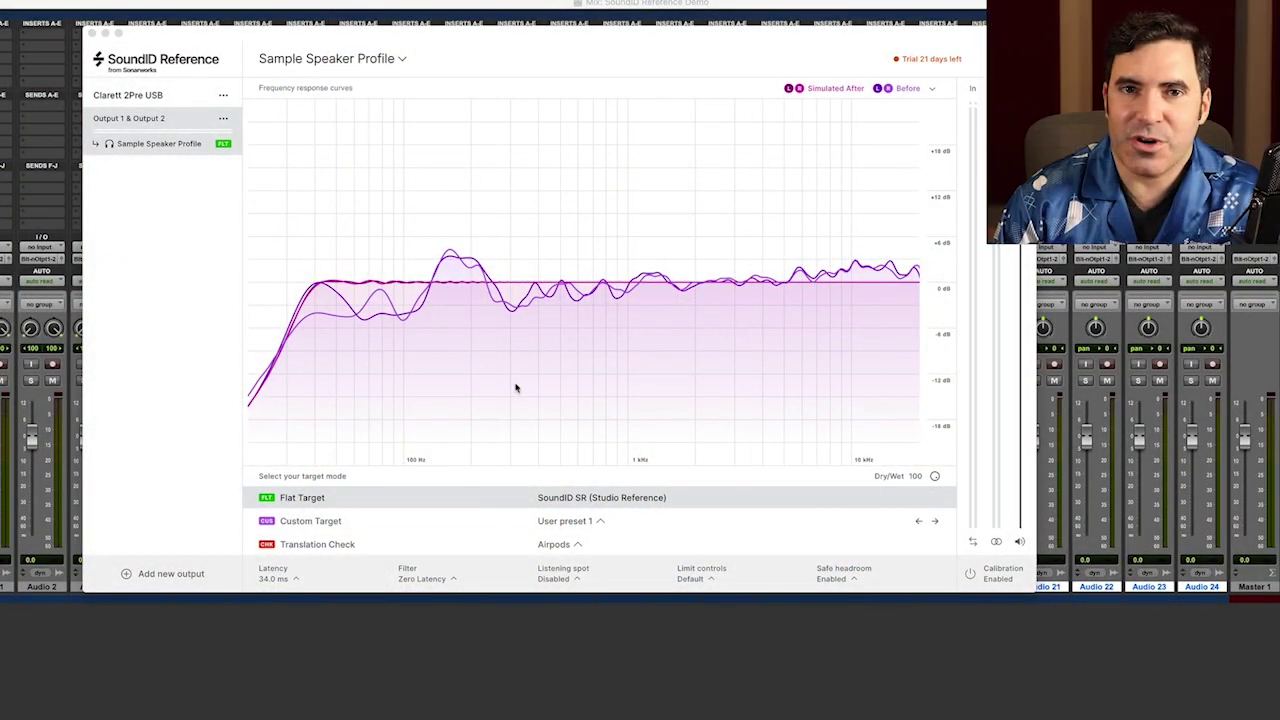
Return to the Translation Check mode and start adding a new headphone calibration profile.
left_click(974, 542)
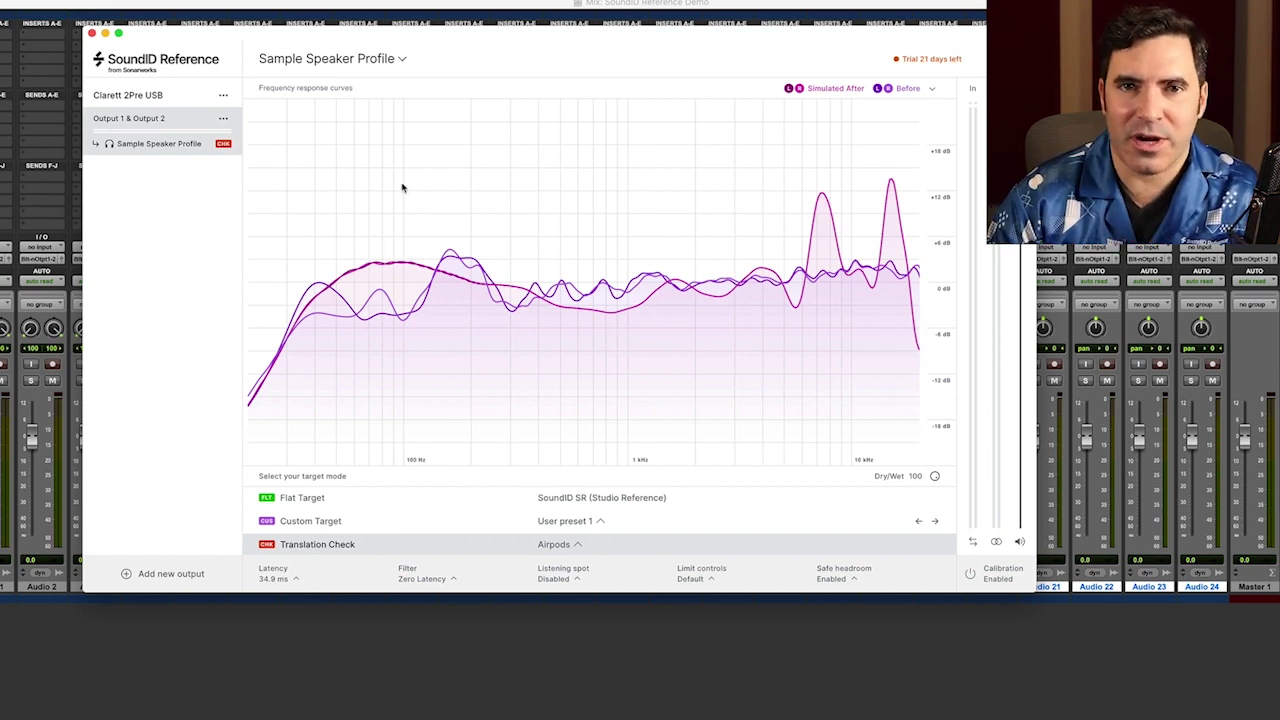
left_click(401, 62)
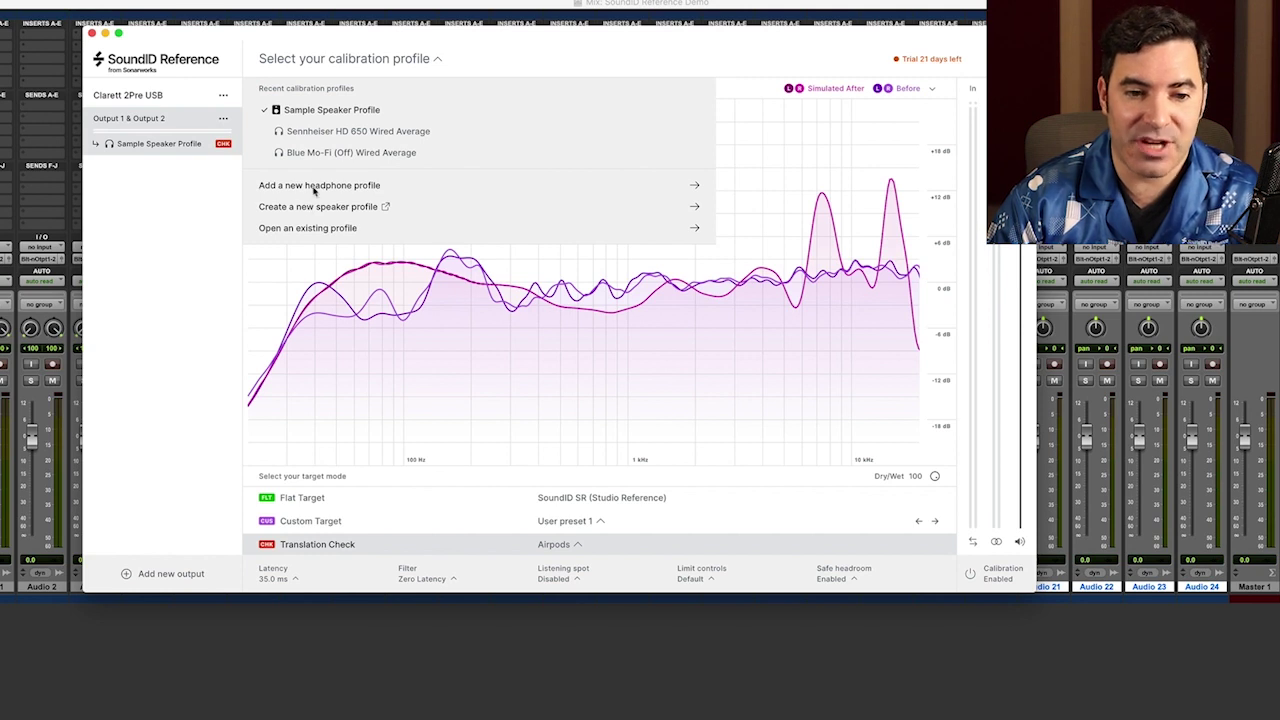
left_click(311, 185)
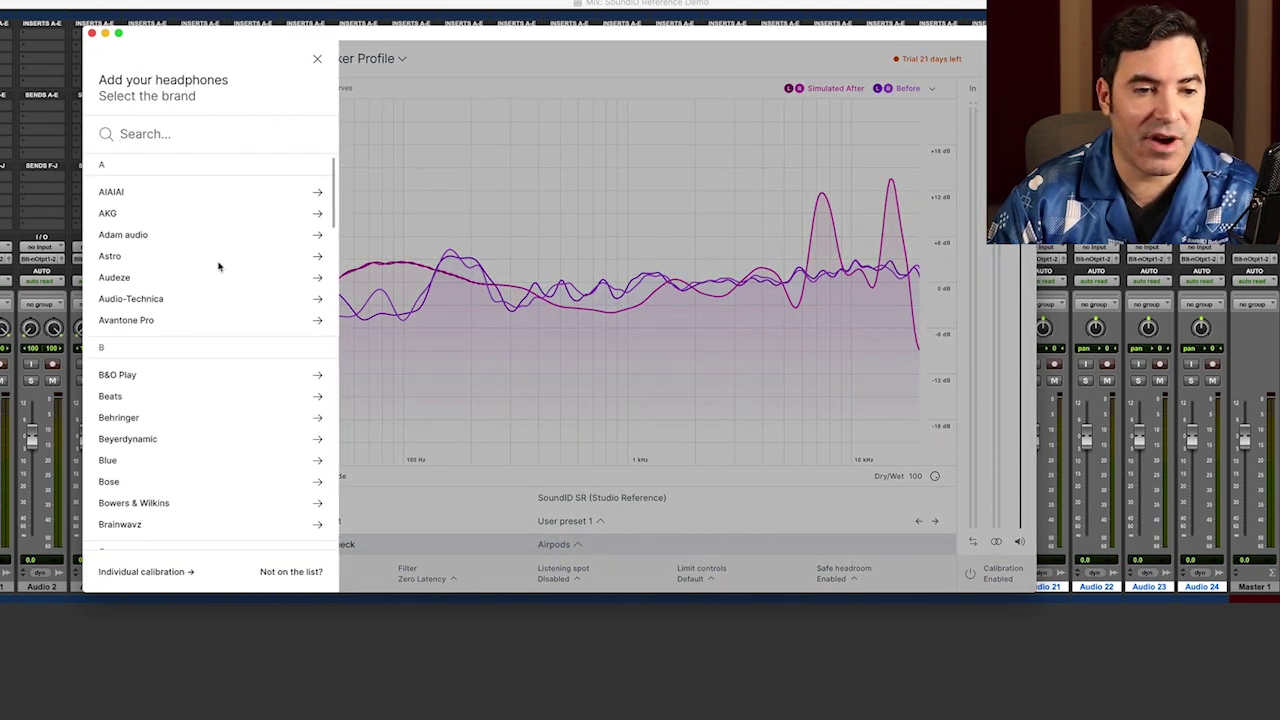
Look through the AKG headphone models and return to the brand list.
left_click(180, 214)
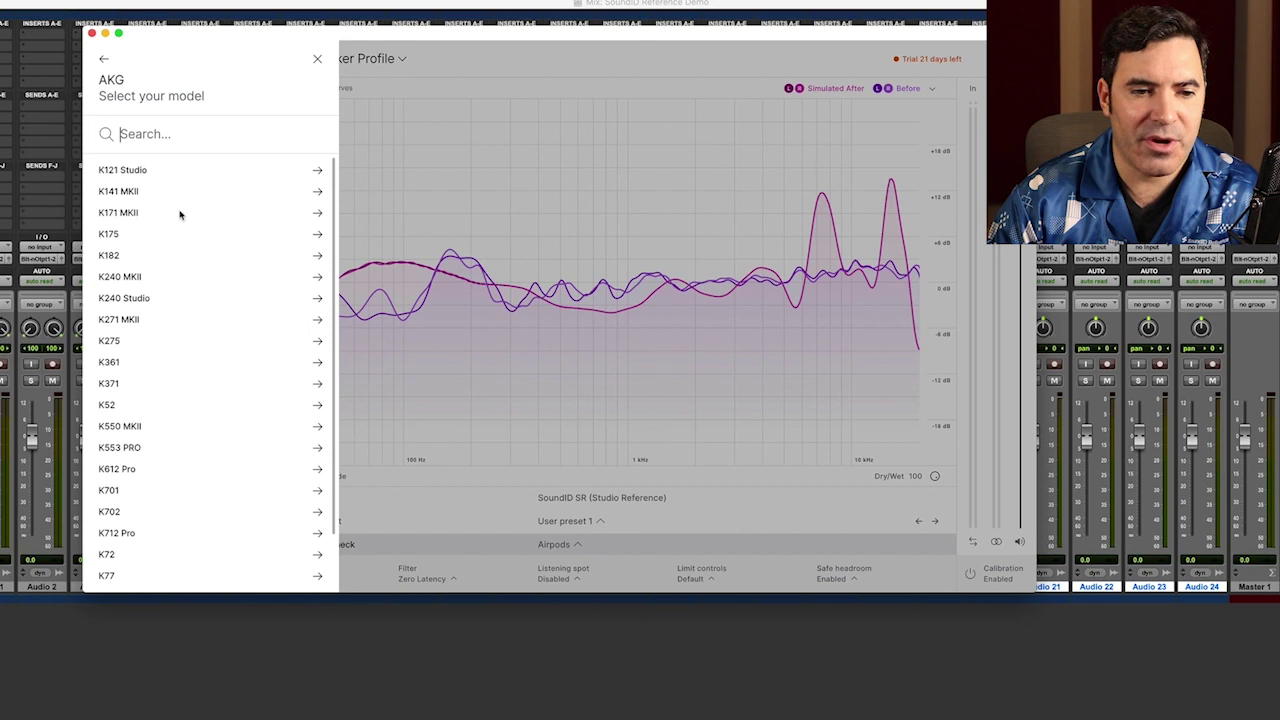
scroll(151, 400, "down", 3)
scroll(151, 400, "up", 3)
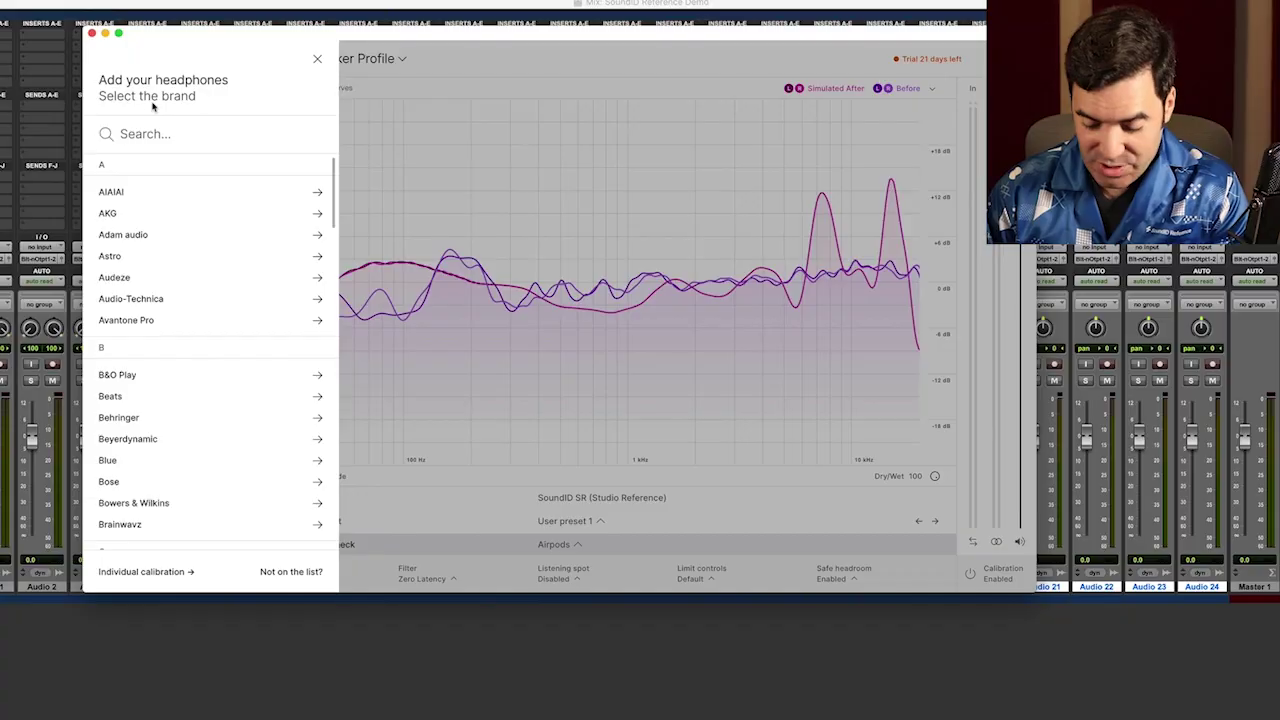
Search the headphone brands for Shure, open that brand and search its models for 1840.
type("shure")
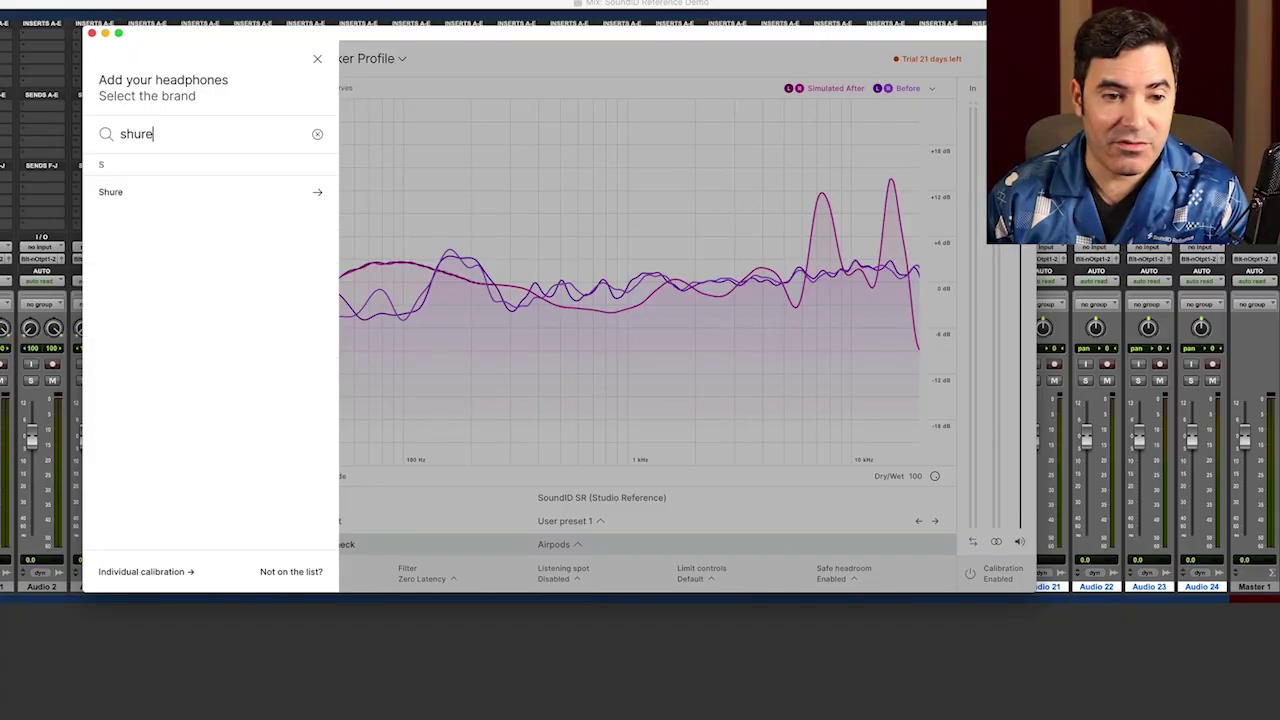
left_click(140, 191)
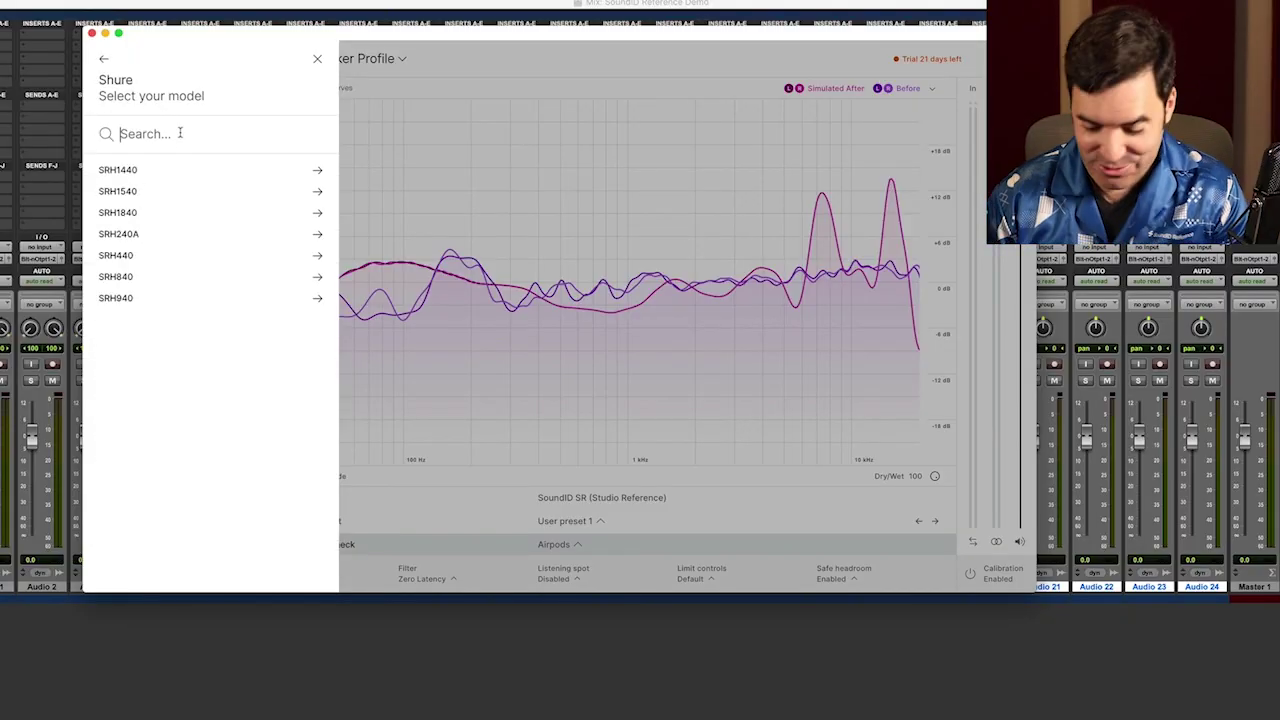
type("1840")
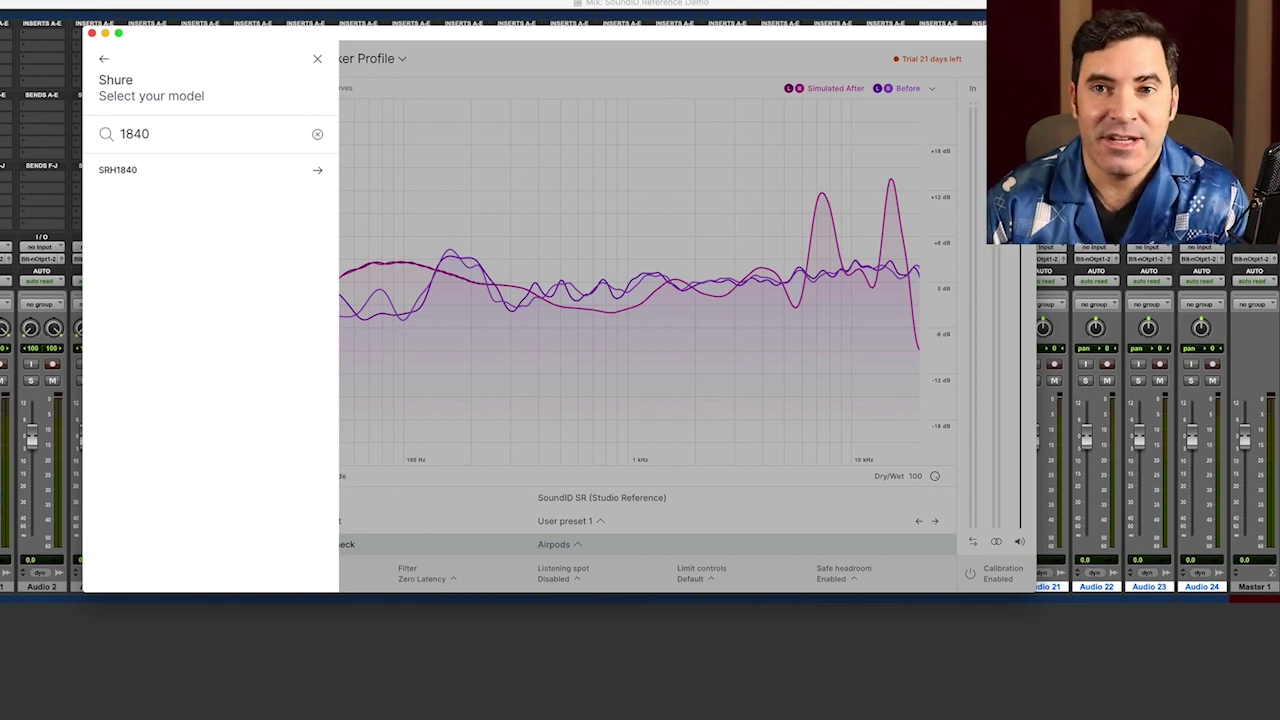